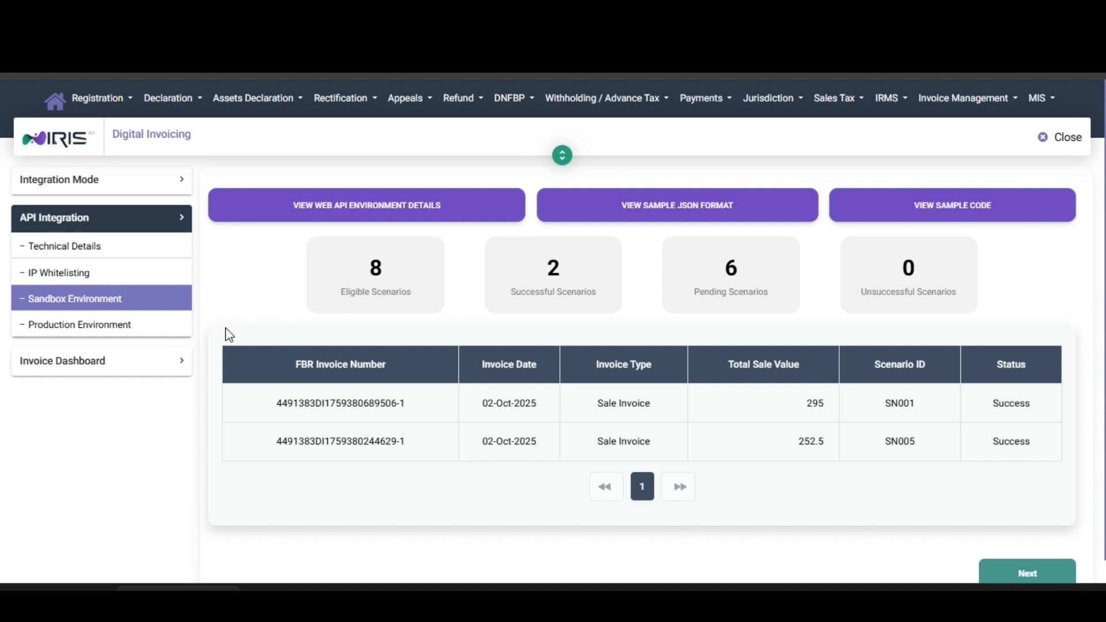
Open the eligible scenarios list in the sandbox environment, review the first two scenario descriptions and select the code SN002
click(371, 319)
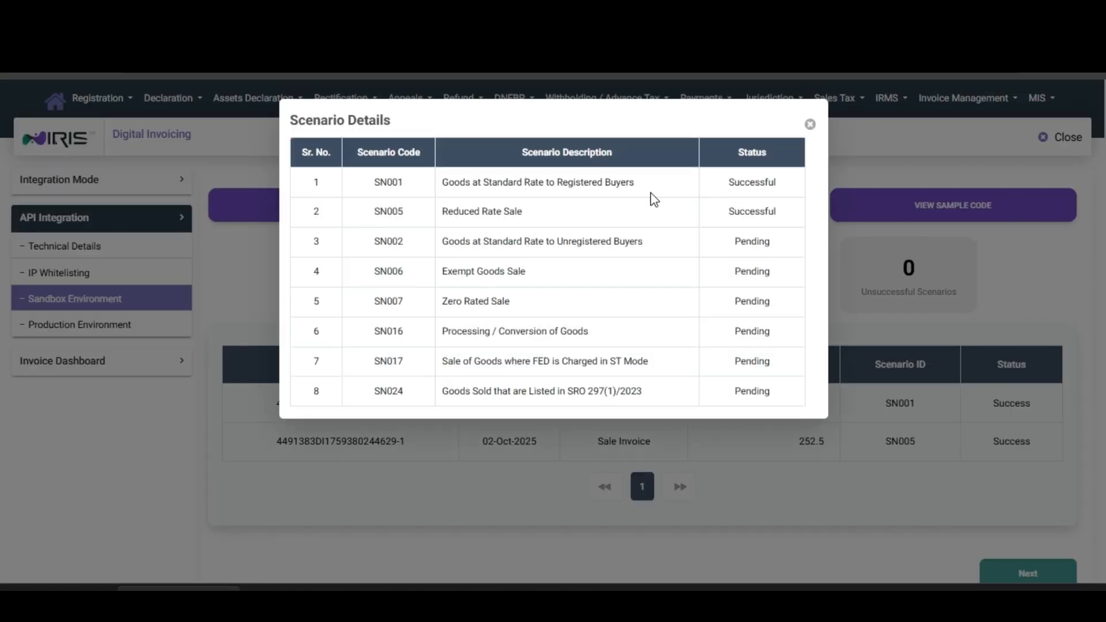
drag(449, 182, 719, 199)
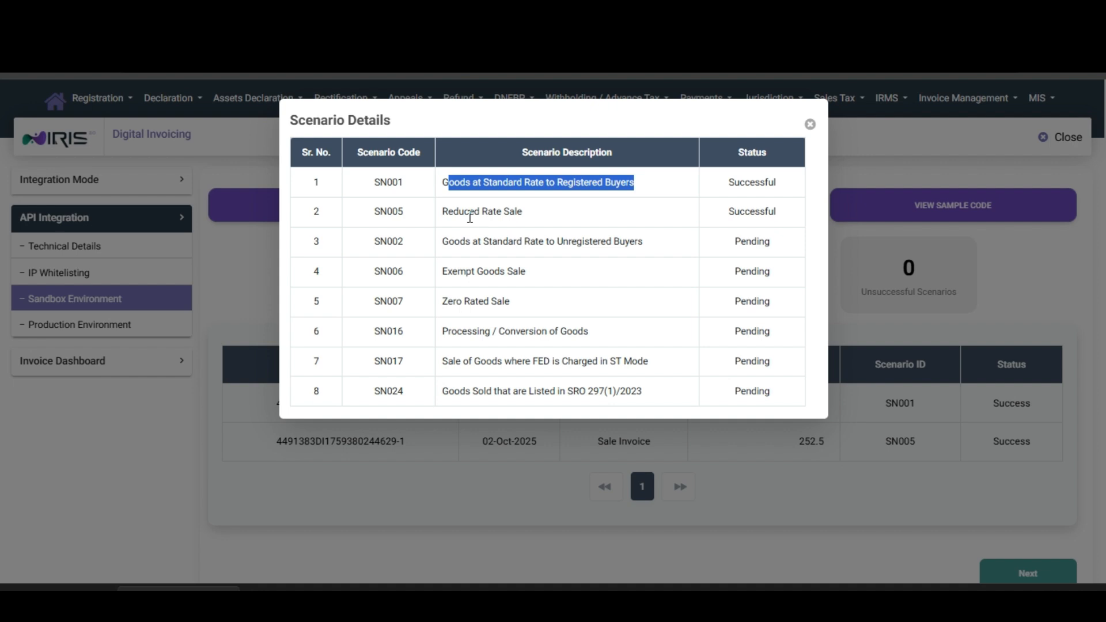
drag(470, 212, 517, 214)
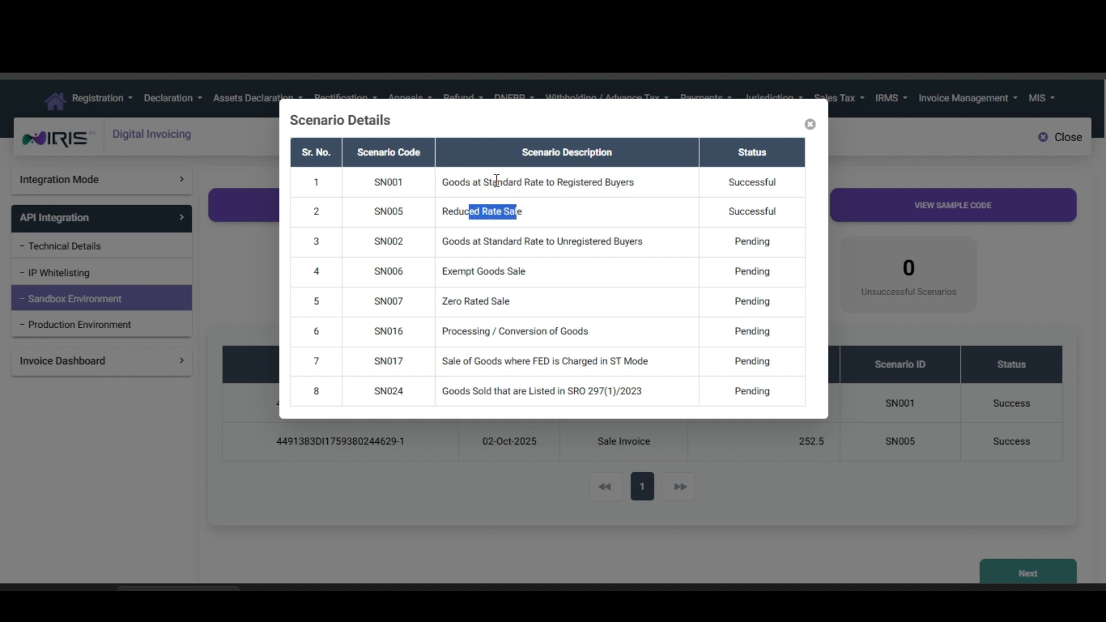
double_click(385, 242)
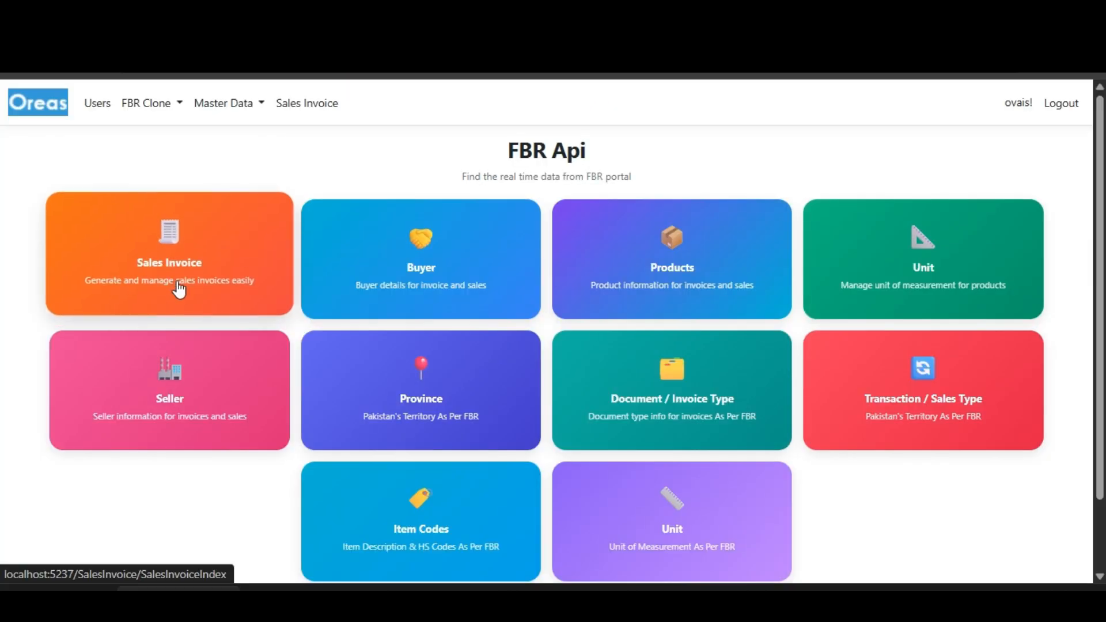
Switch to the Oreas FBR Api portal and start a new sales invoice with the invoice type Sale Invoice
click(181, 286)
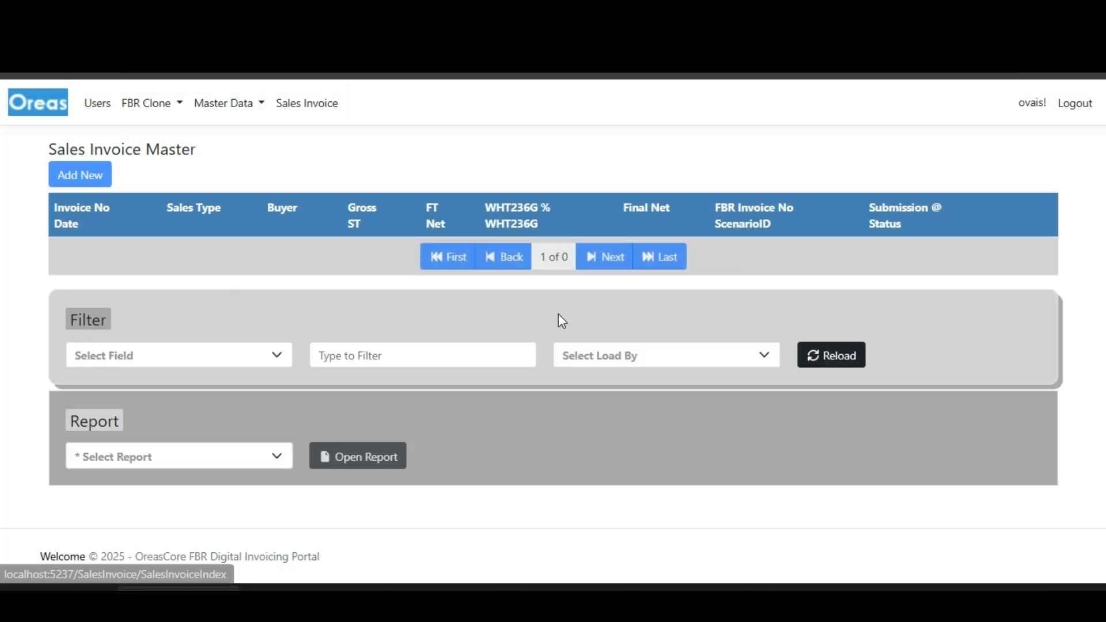
click(81, 175)
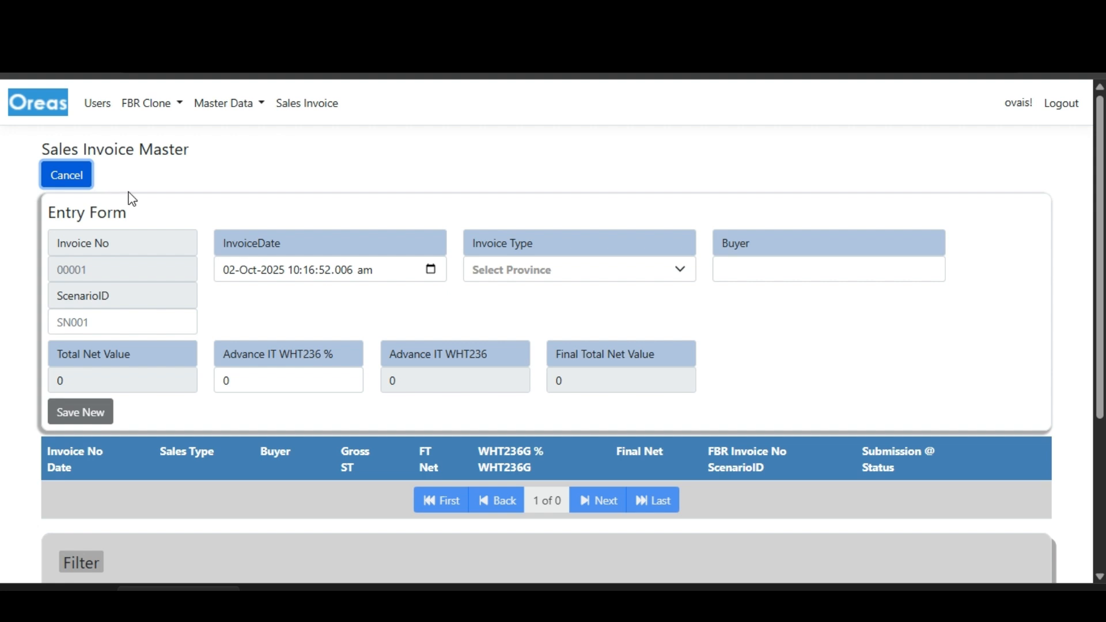
click(637, 269)
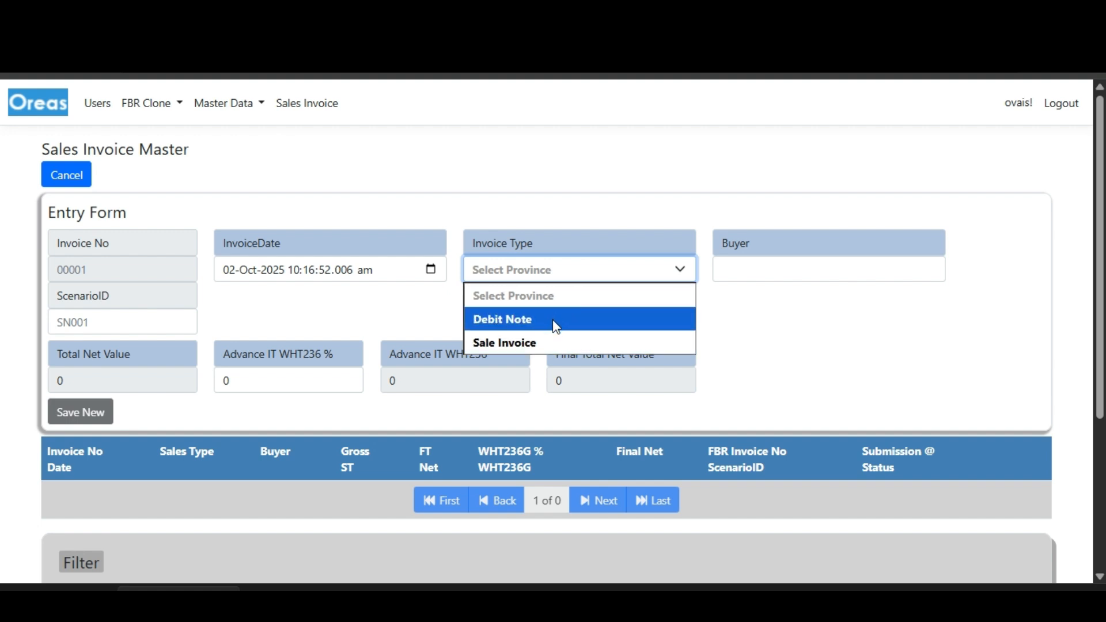
click(549, 342)
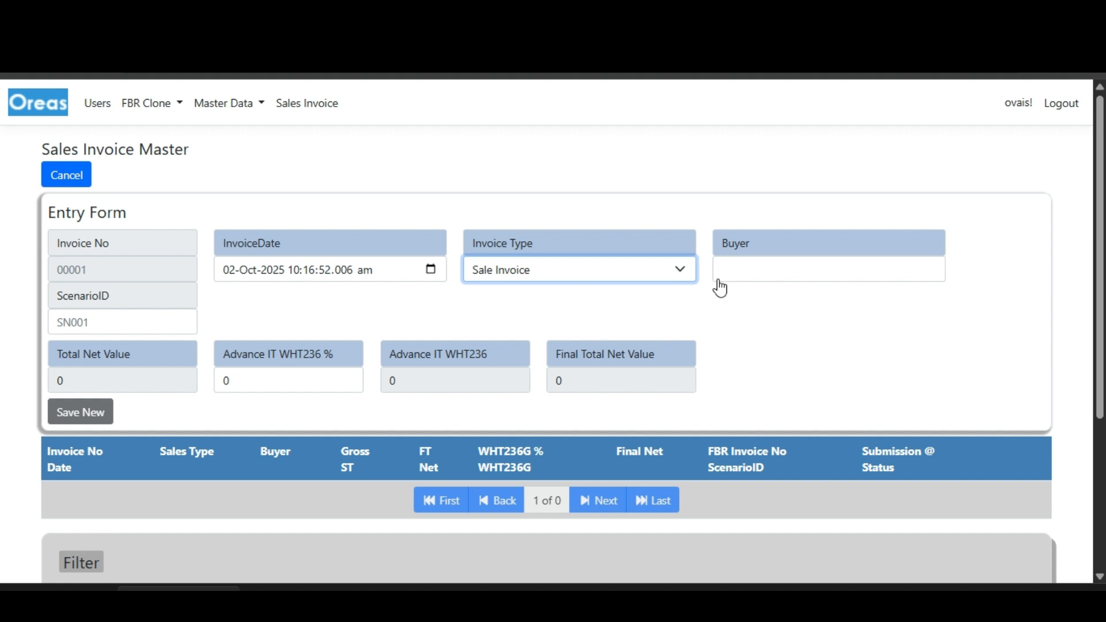
Search the buyers by name for "un" and choose Unregistered Company as the invoice's buyer
click(759, 276)
click(662, 196)
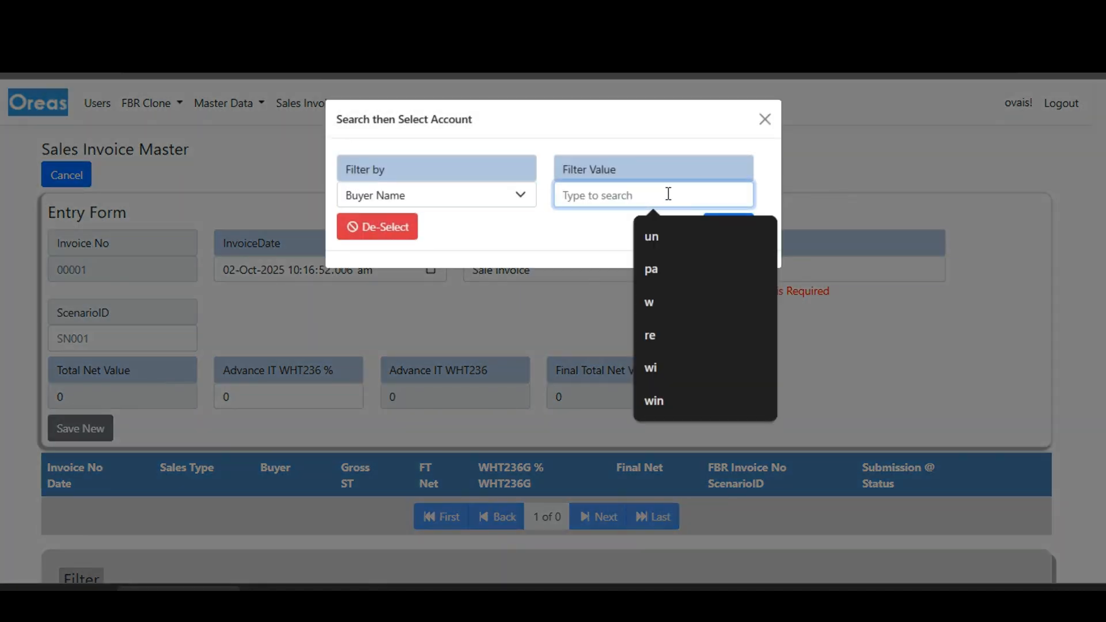
text(un)
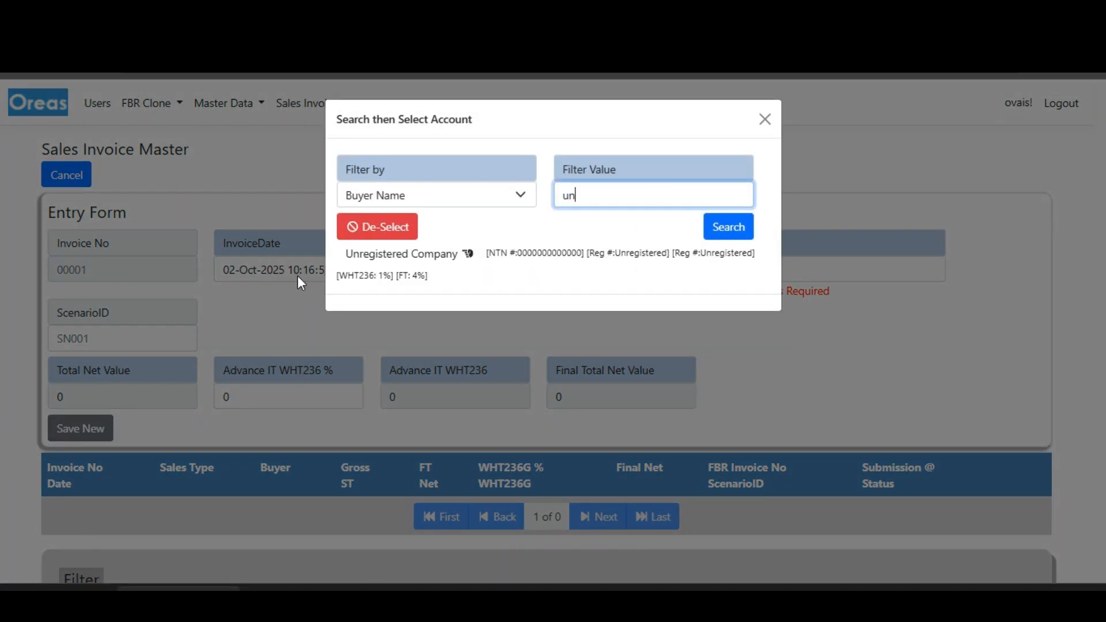
click(412, 255)
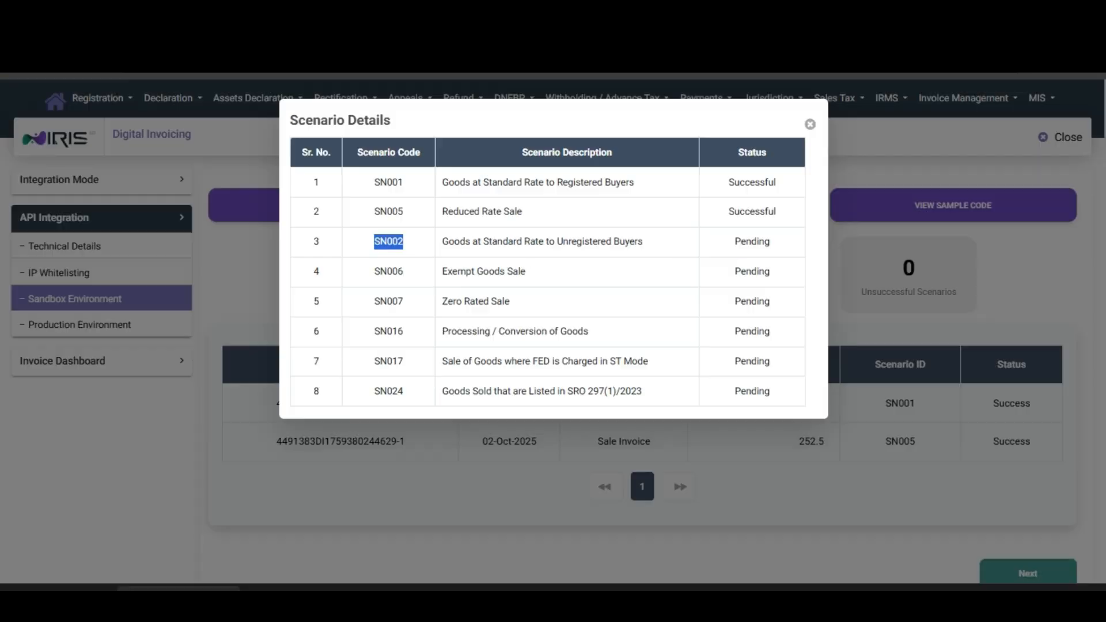
Set the invoice's ScenarioID to SN002 from the IRIS scenario list and save the new invoice
right_click(393, 241)
click(410, 266)
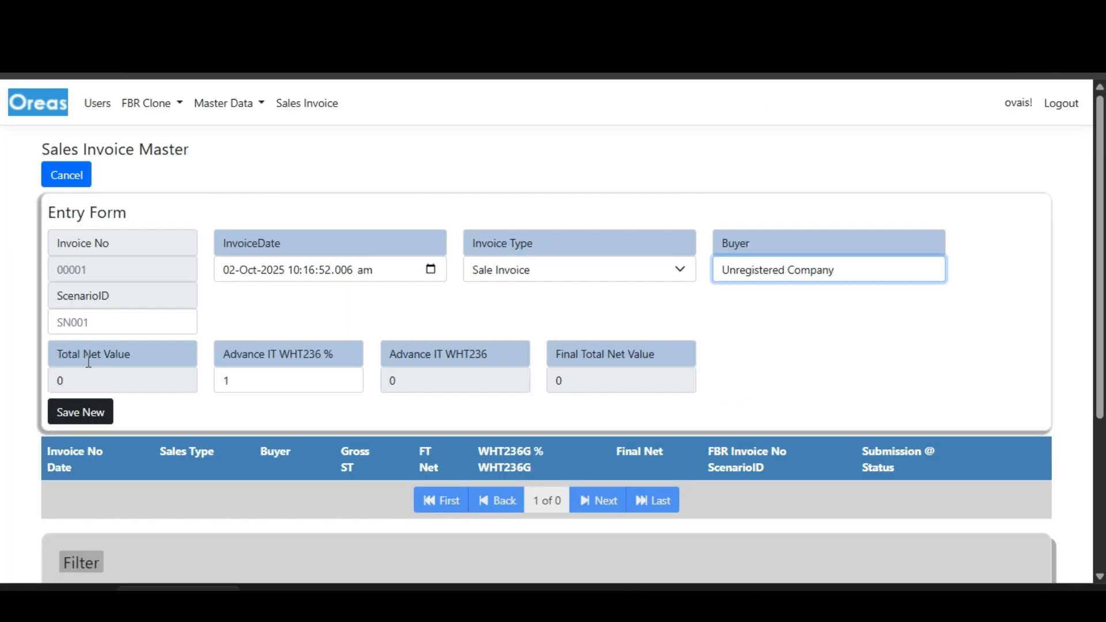
click(123, 323)
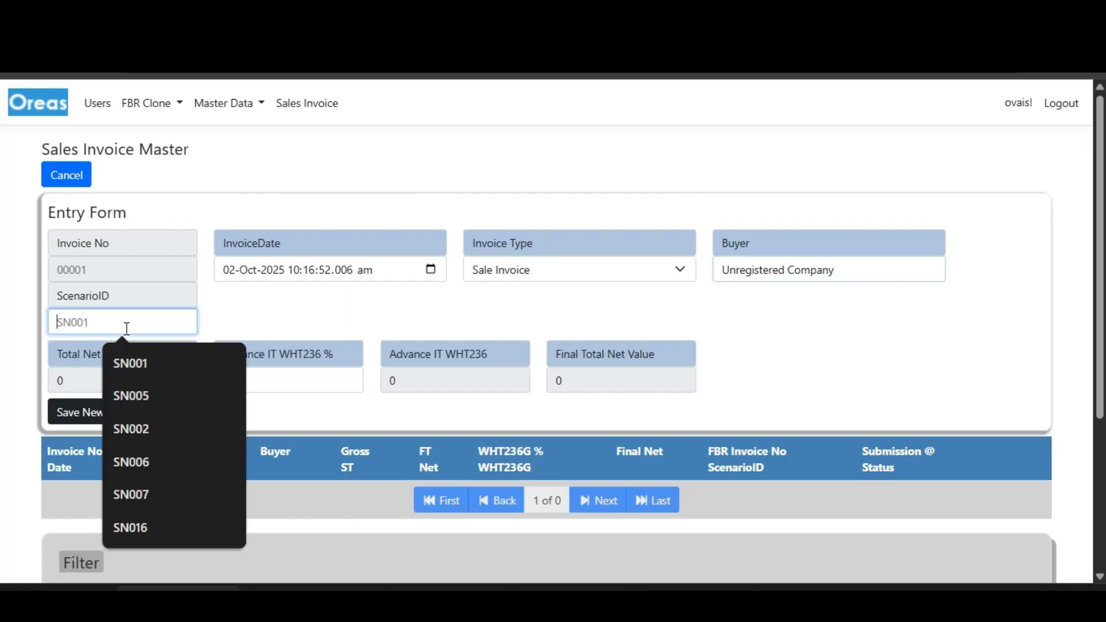
click(140, 428)
click(83, 414)
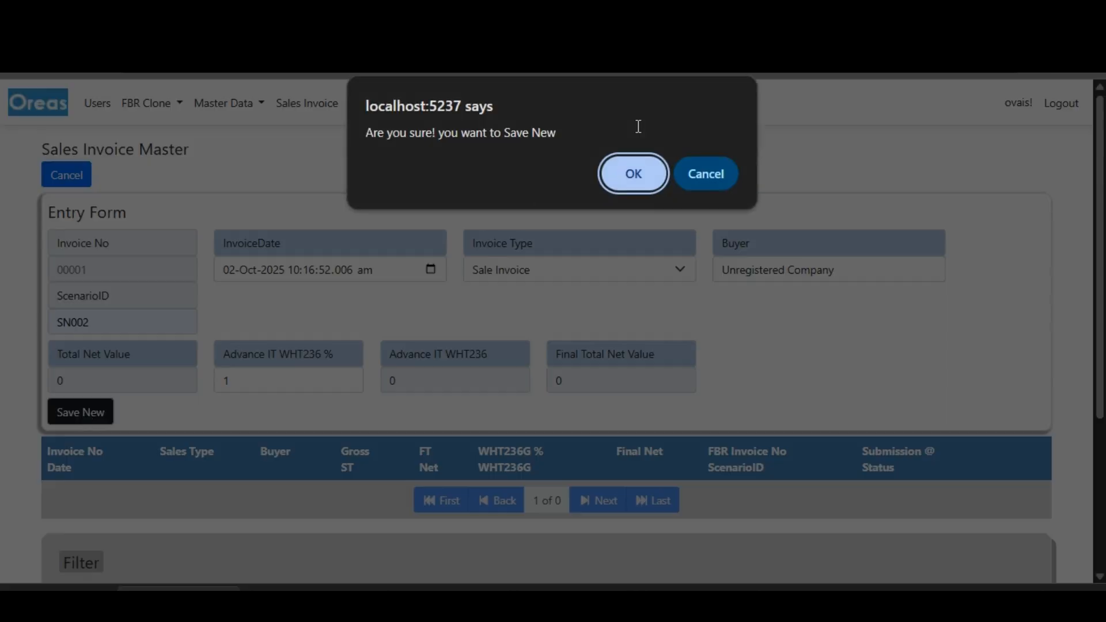
click(633, 174)
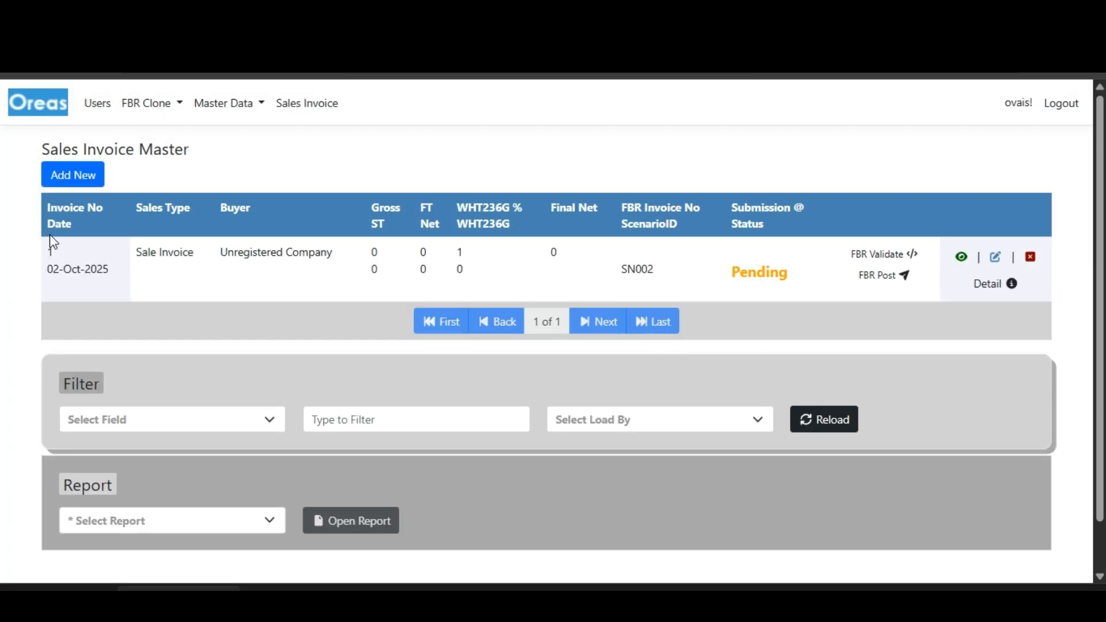
Open the detail of the saved SN002 invoice and start a new line item
drag(51, 245, 801, 290)
click(847, 327)
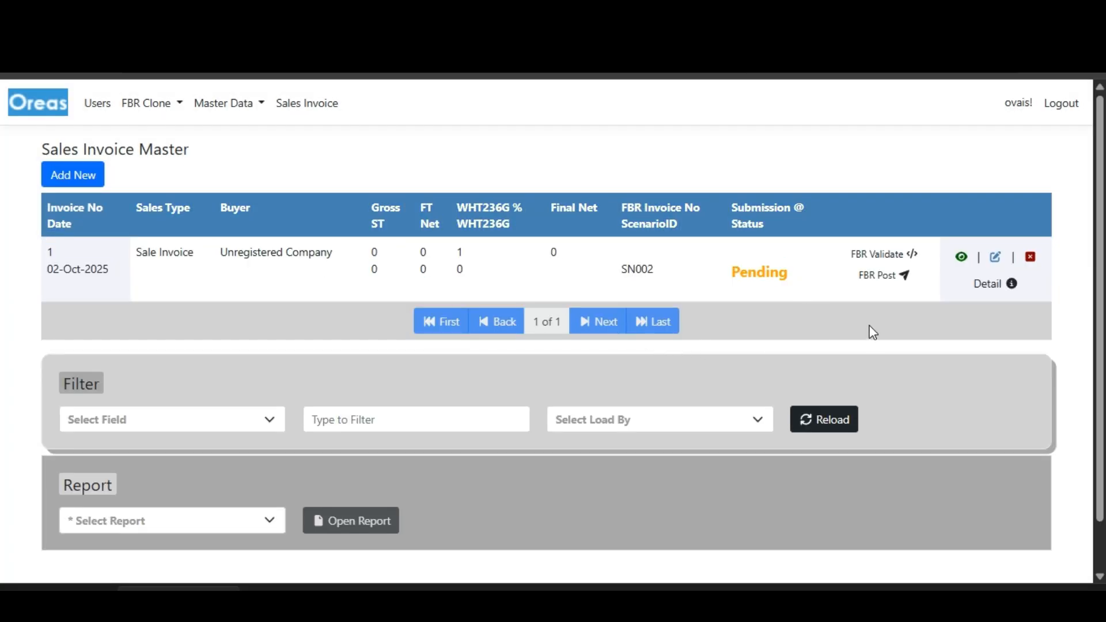
click(991, 290)
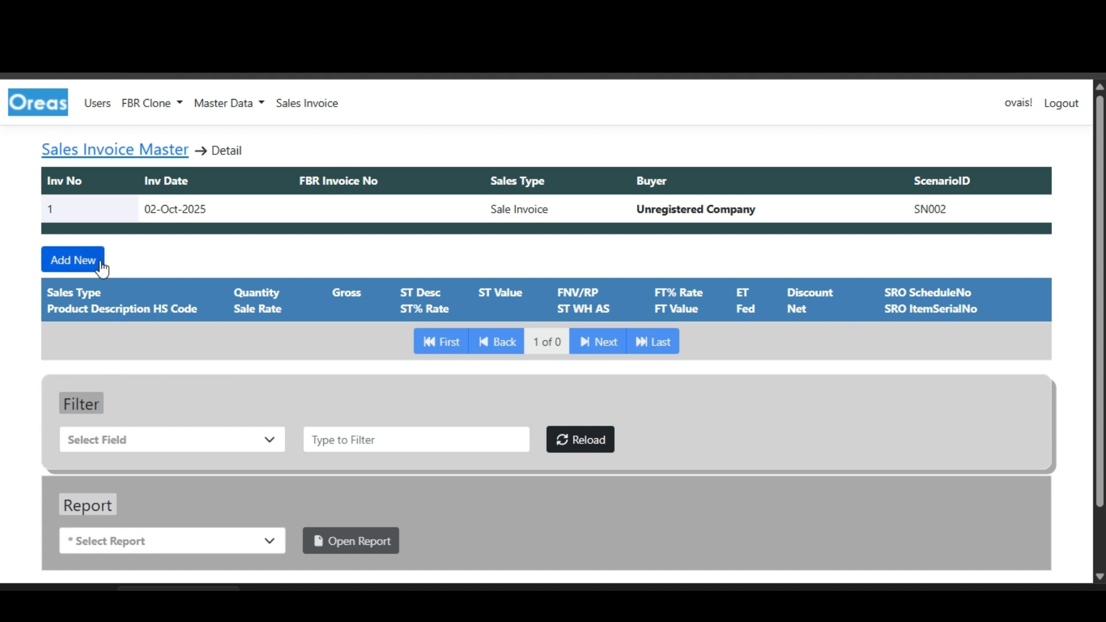
click(73, 261)
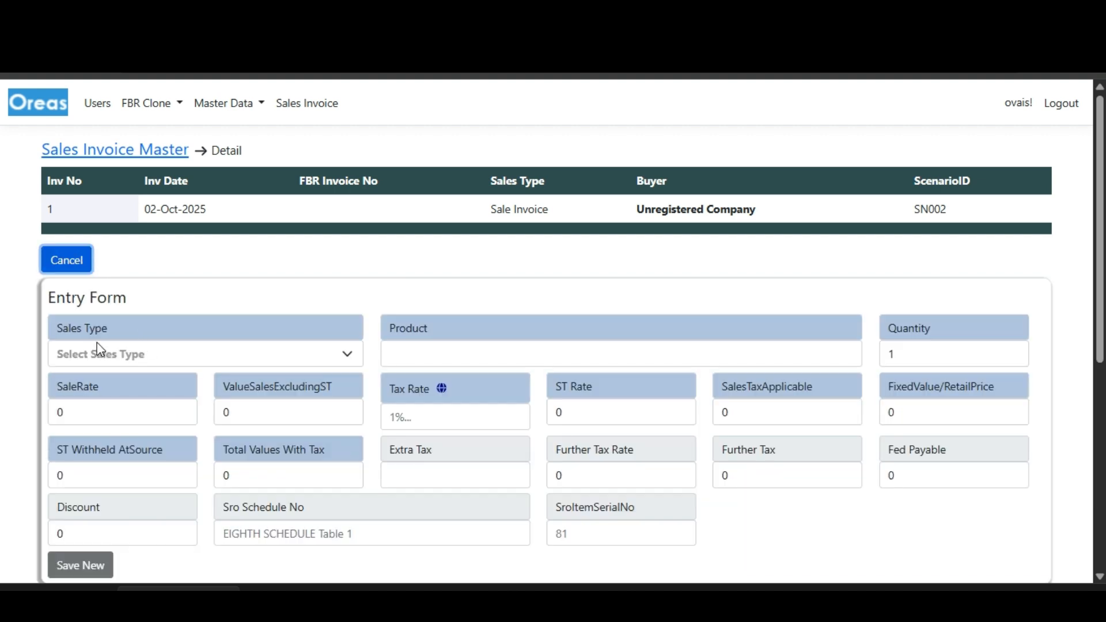
Check the SN002 description in the IRIS scenario list and set the line item's sales type to Goods at standard rate (default)
click(260, 13)
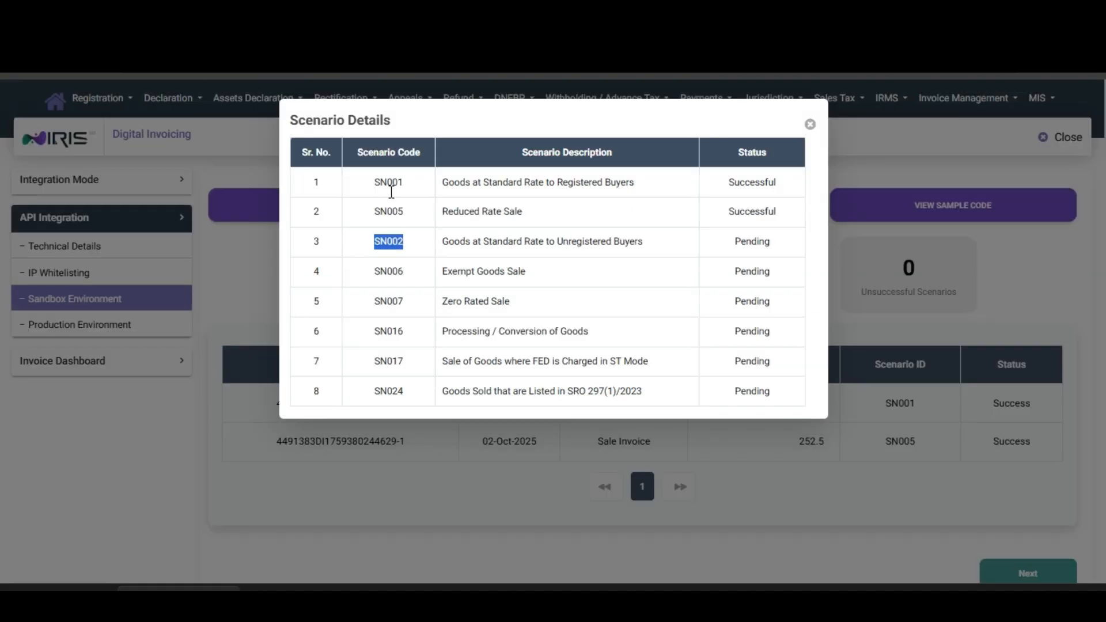
drag(451, 243, 611, 265)
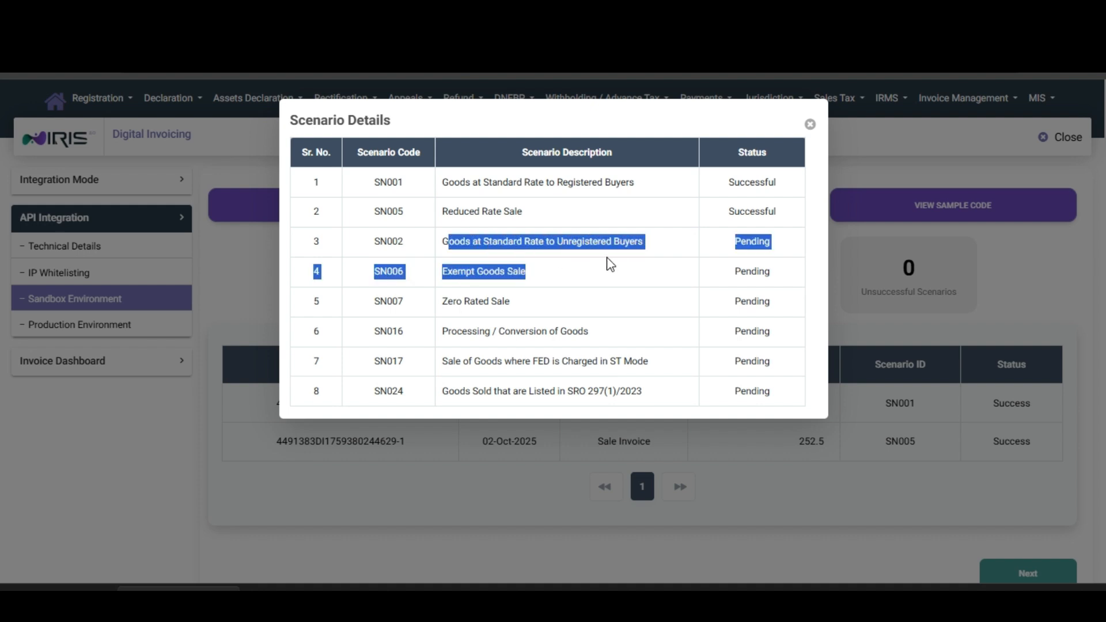
click(594, 242)
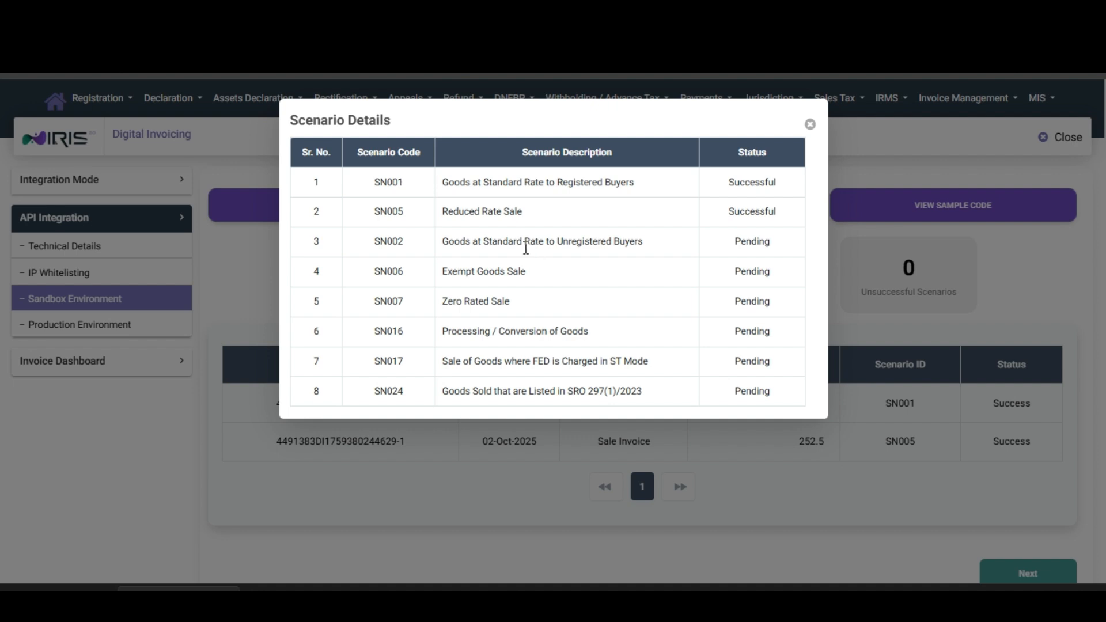
click(116, 13)
click(195, 349)
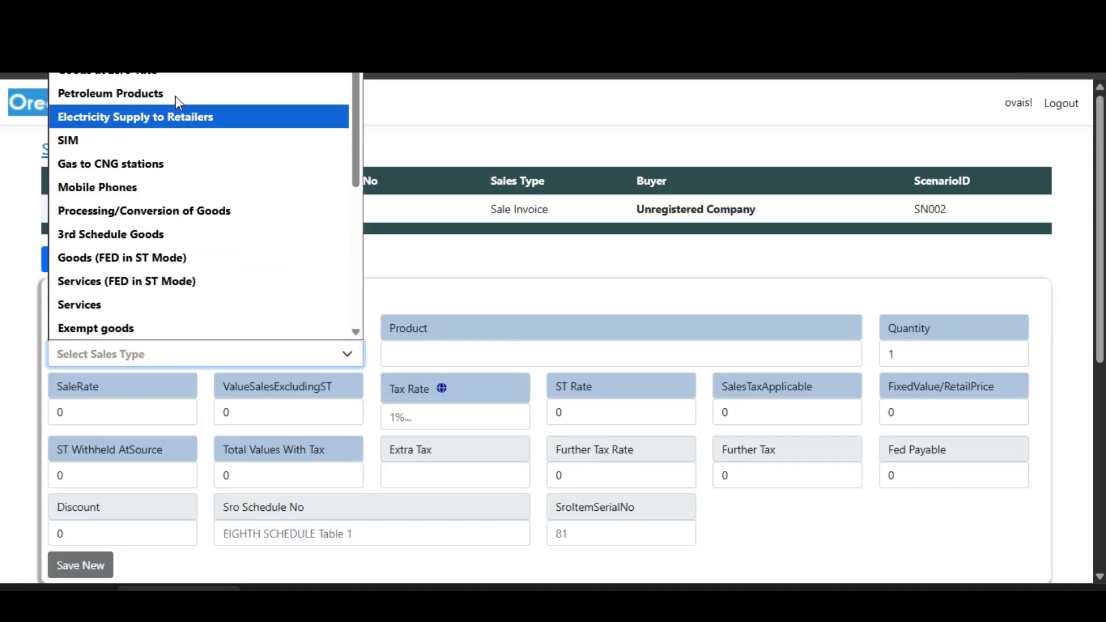
click(173, 23)
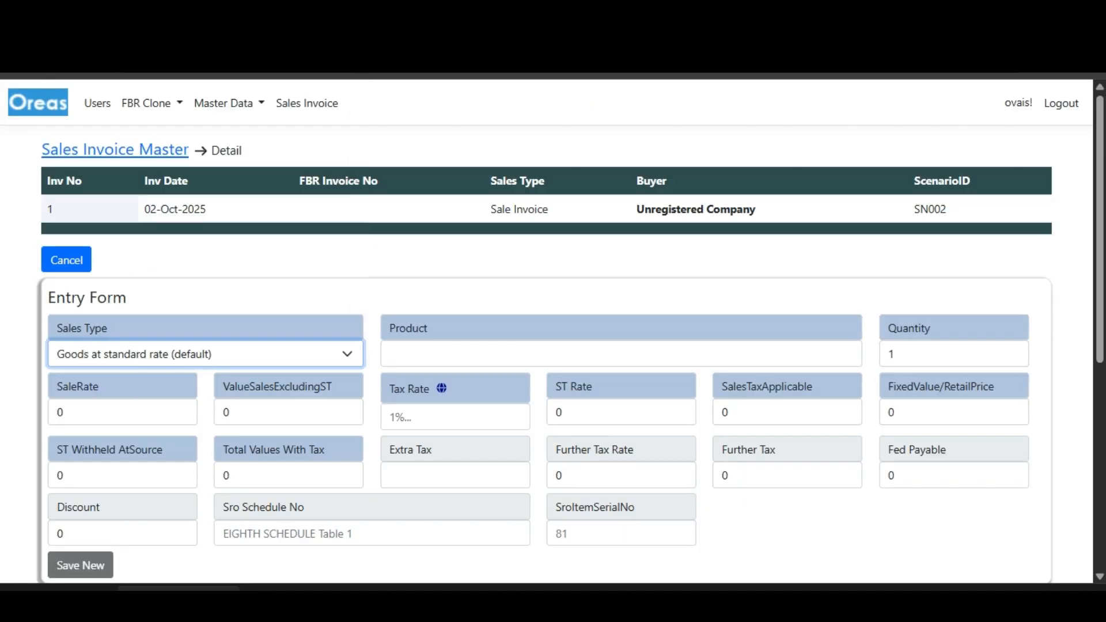
Search the products without a filter and choose Finish Product (Pharmaceuticals), HS code 3006.1090, for the line item
click(639, 213)
drag(639, 215, 780, 217)
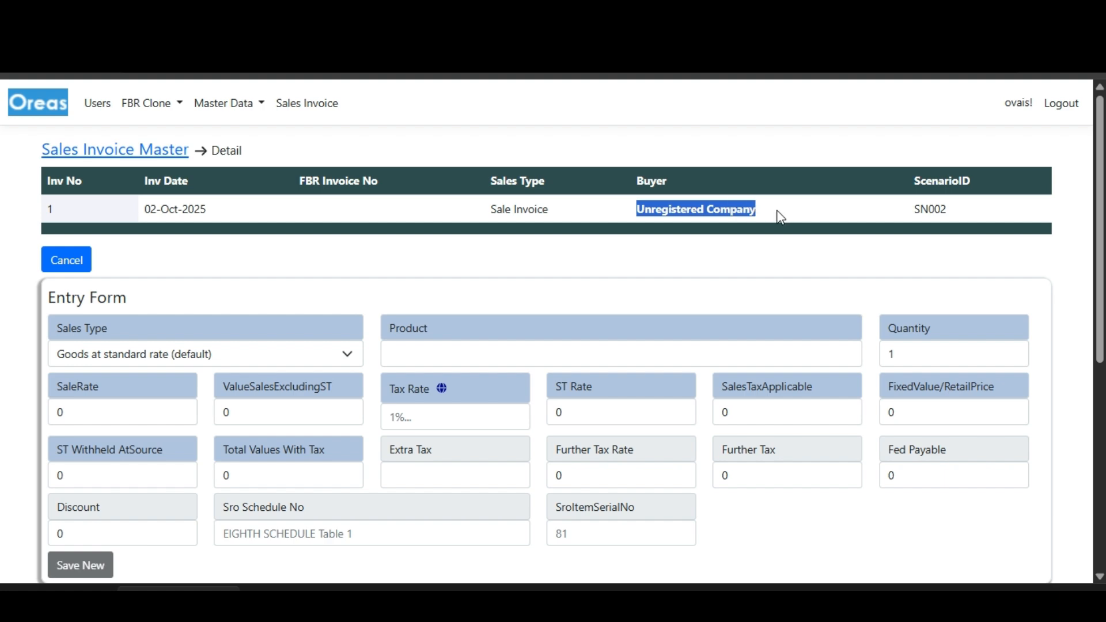
click(487, 357)
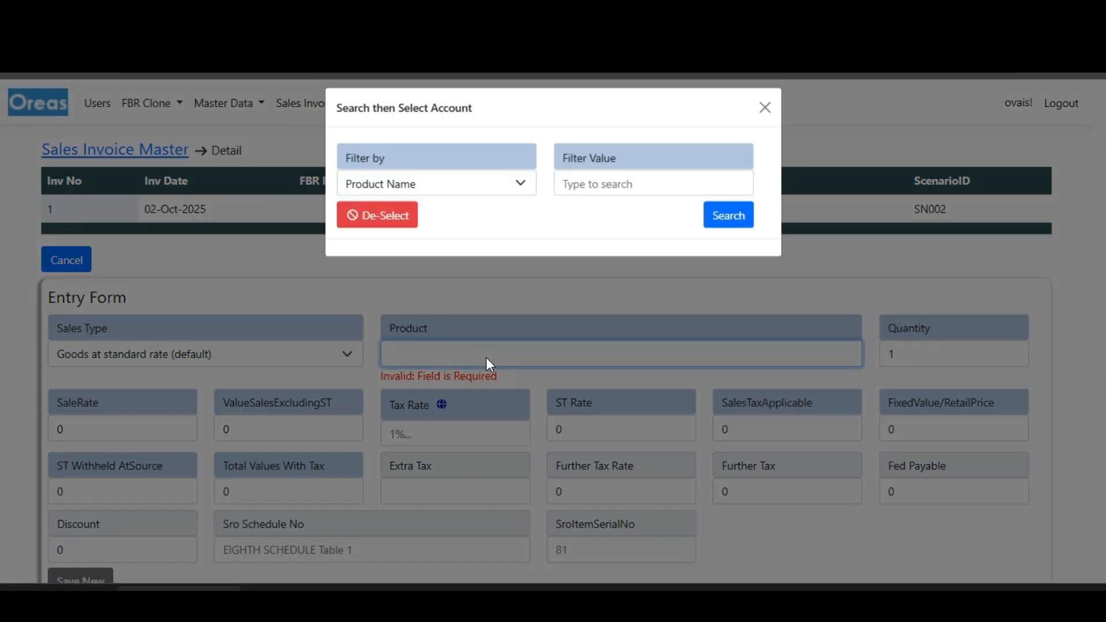
click(728, 228)
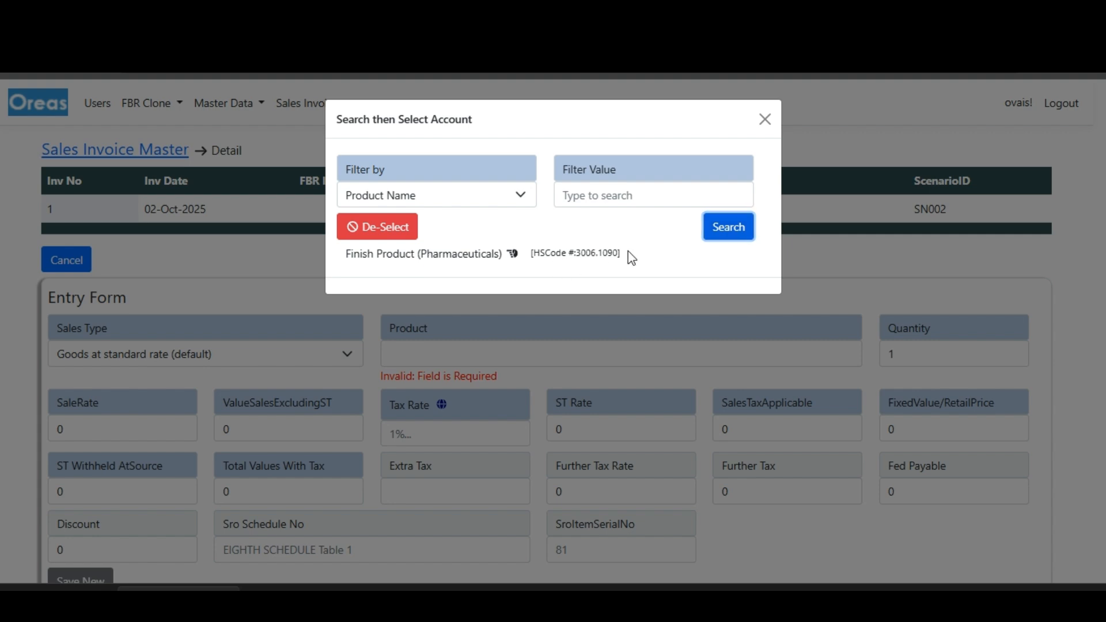
drag(629, 252, 529, 254)
click(387, 256)
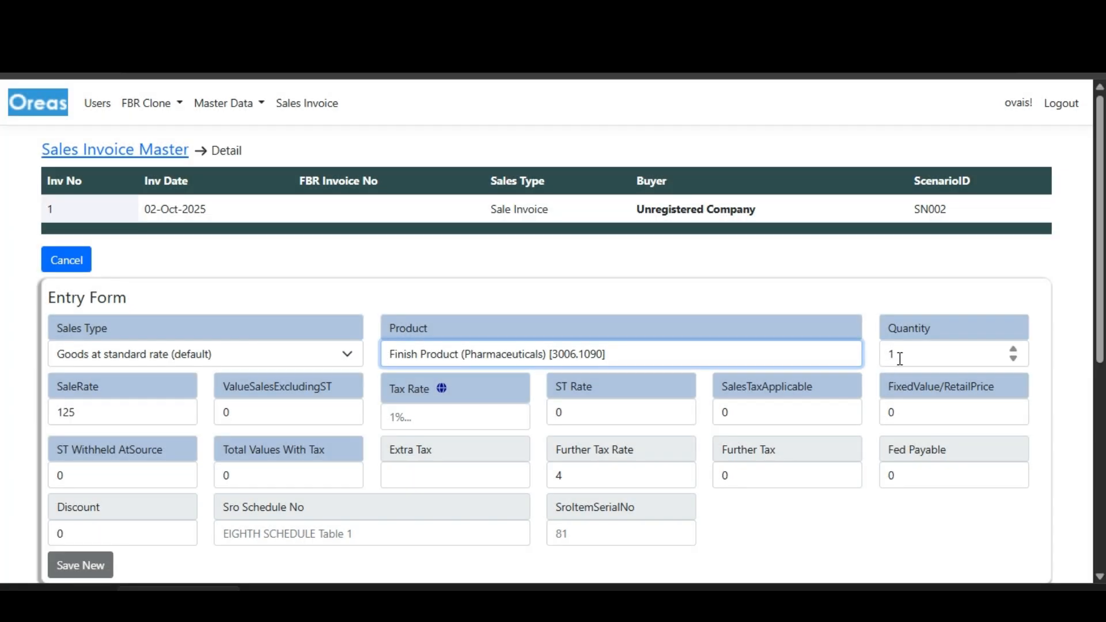
Set the line item's quantity to 5 and its sale rate to 525
double_click(897, 356)
text(5)
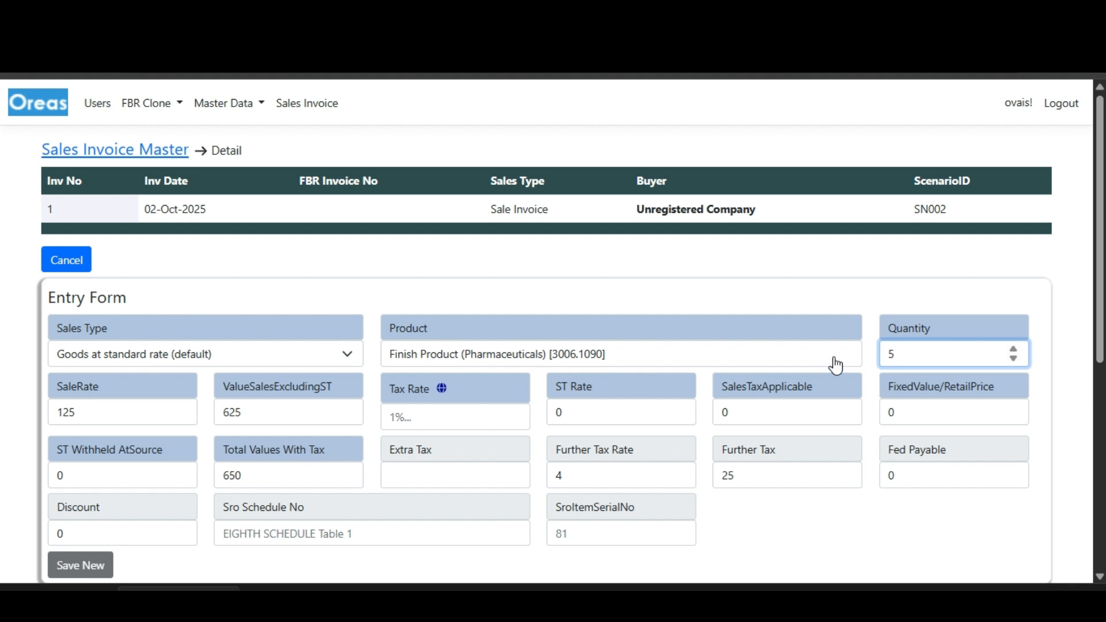
key(Tab)
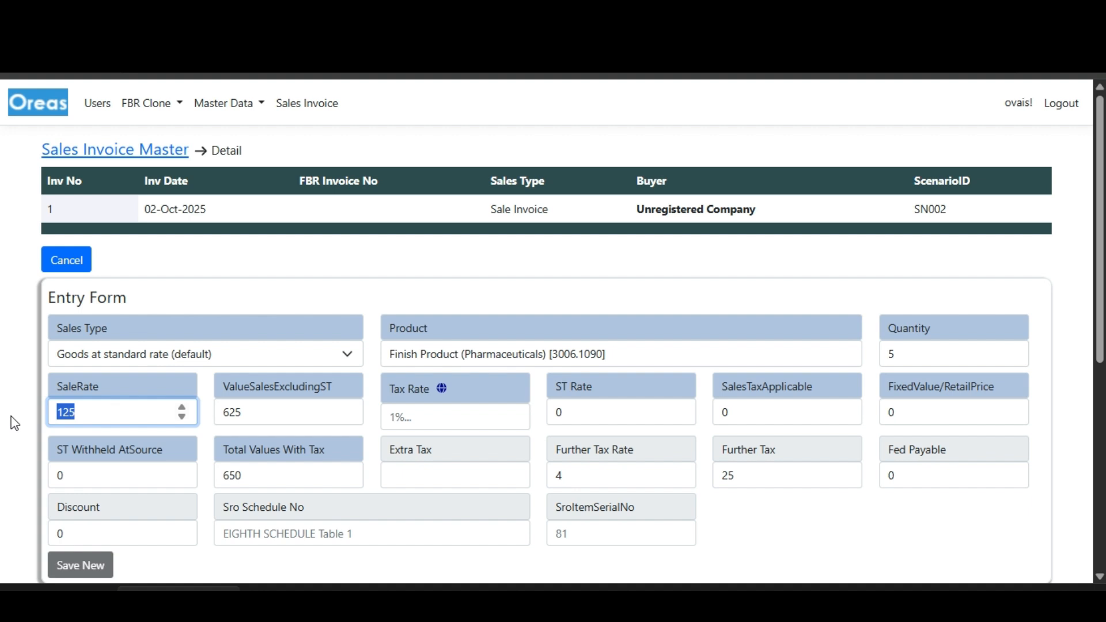
text(525)
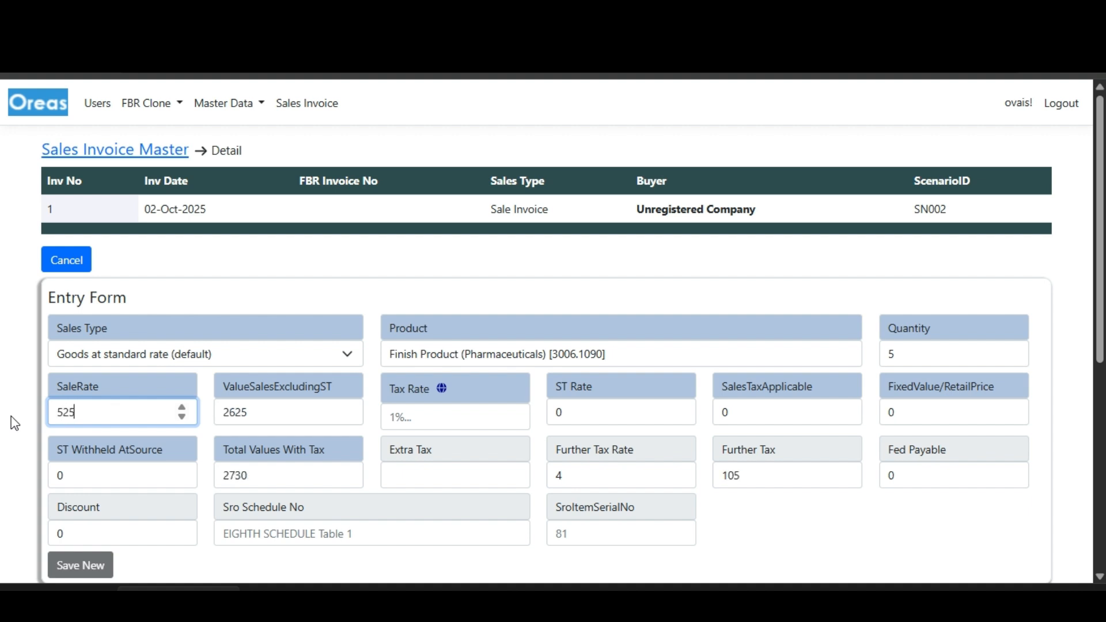
key(Tab)
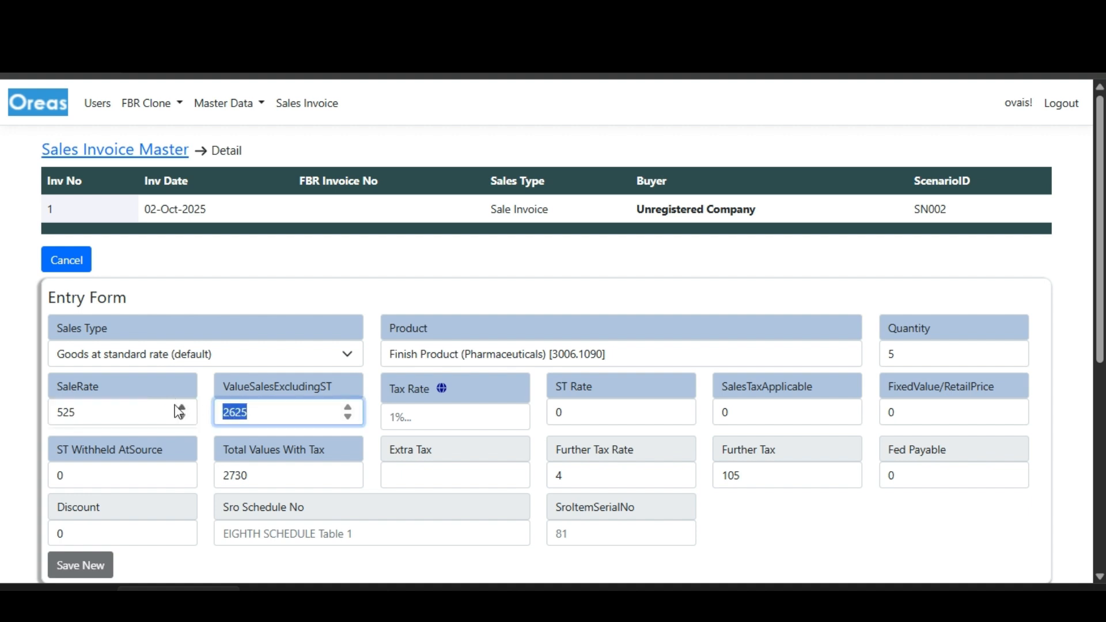
Look up the live FBR rates for the sales type and apply the 18% tax rate to the line item
click(436, 415)
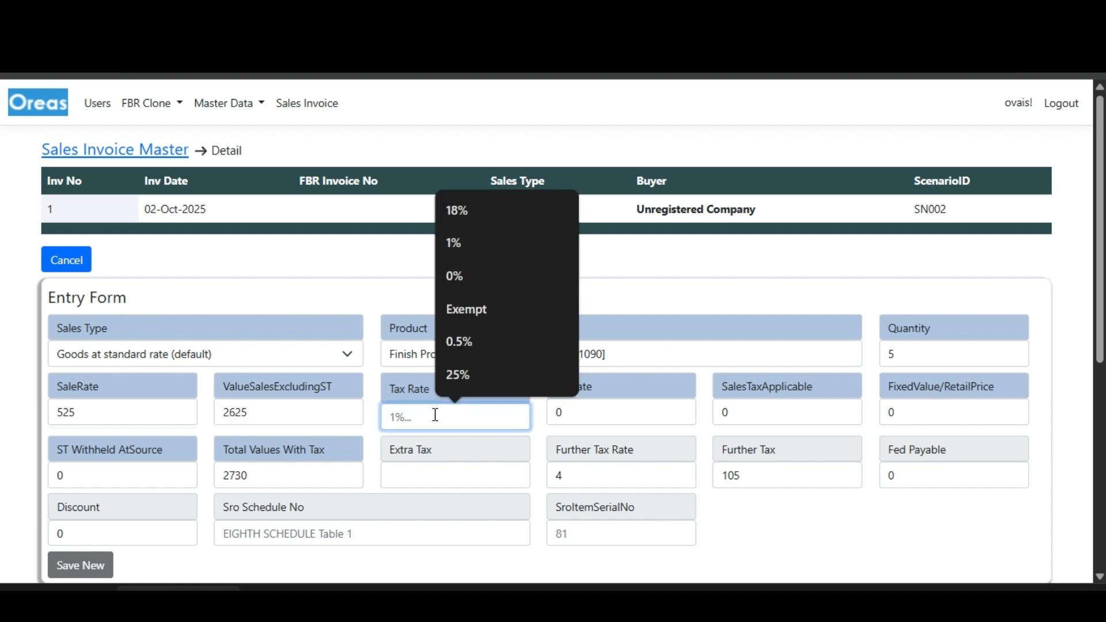
click(657, 409)
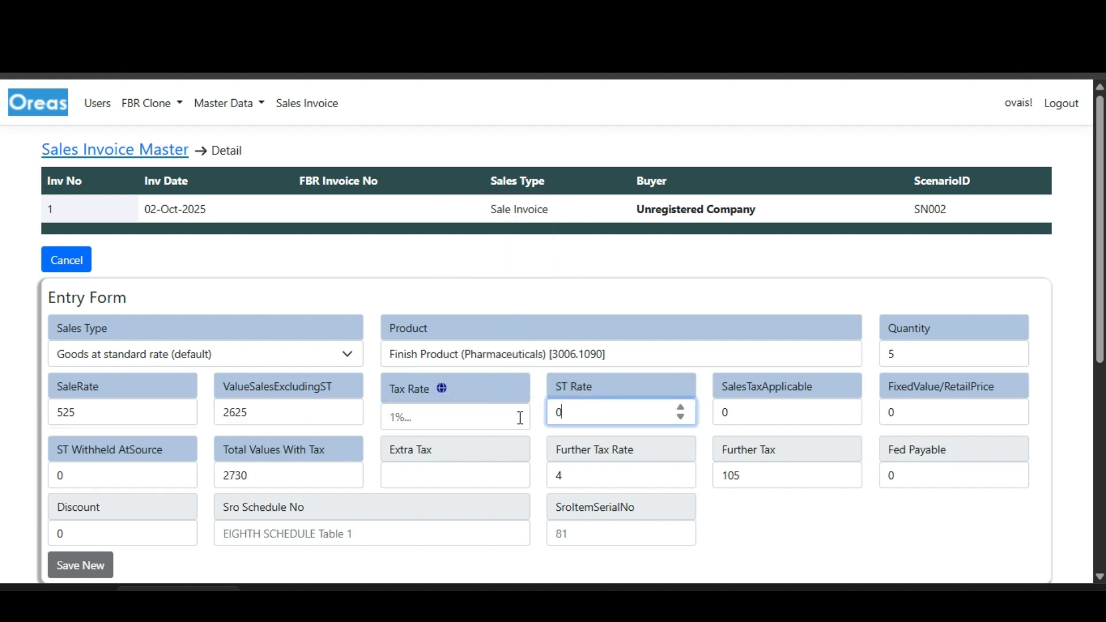
click(443, 390)
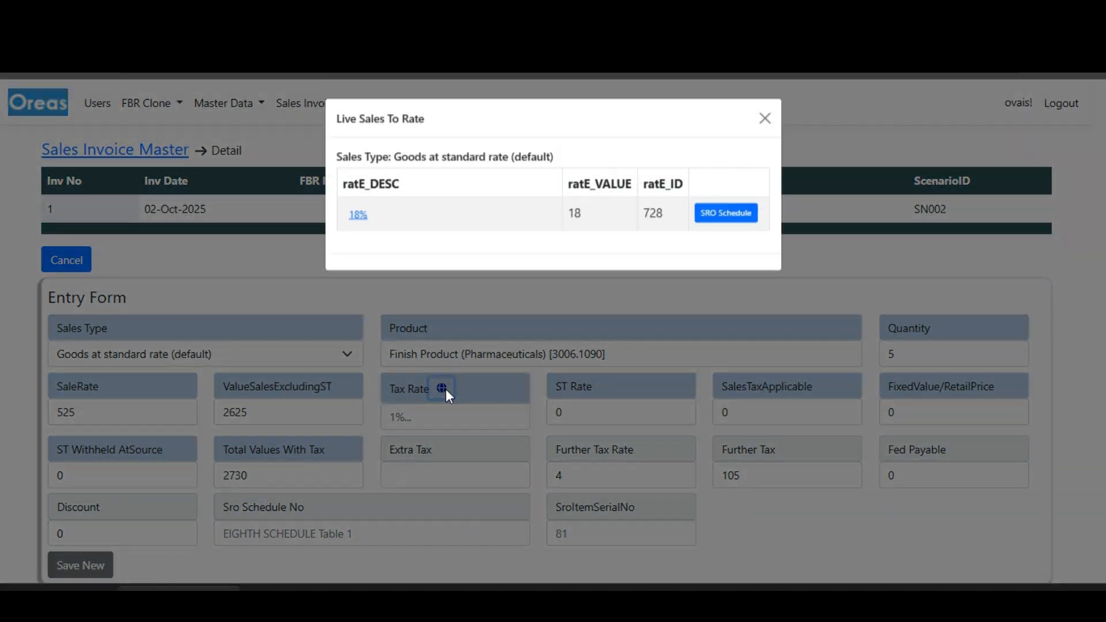
click(360, 221)
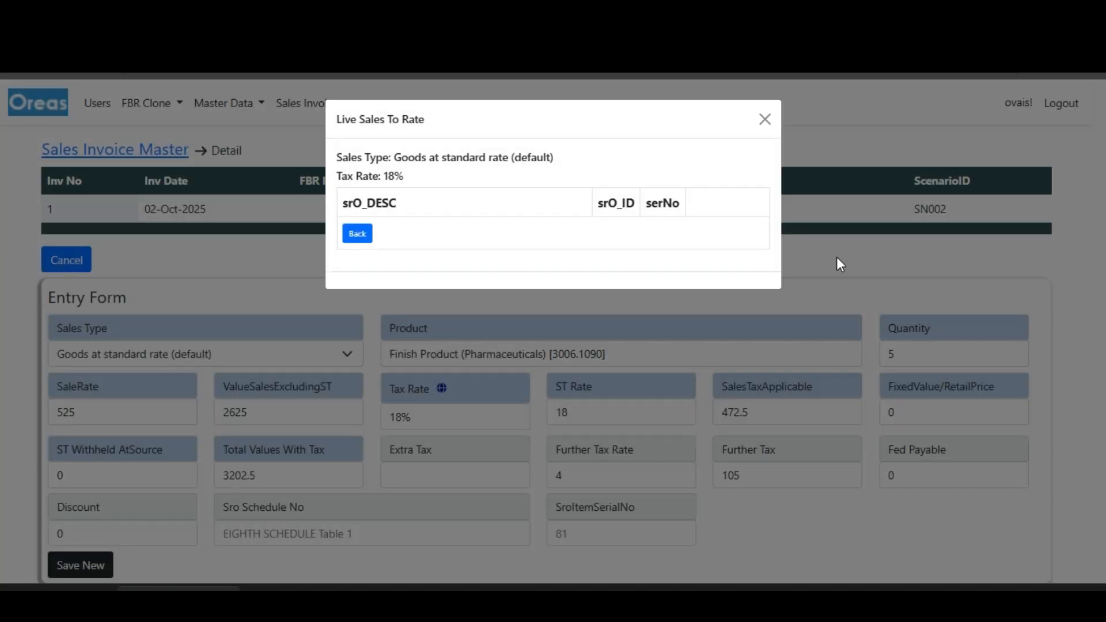
Review the line item's ST rate, total with tax, further tax rate and buyer, and save the new line item to the invoice
click(837, 258)
drag(605, 417, 535, 421)
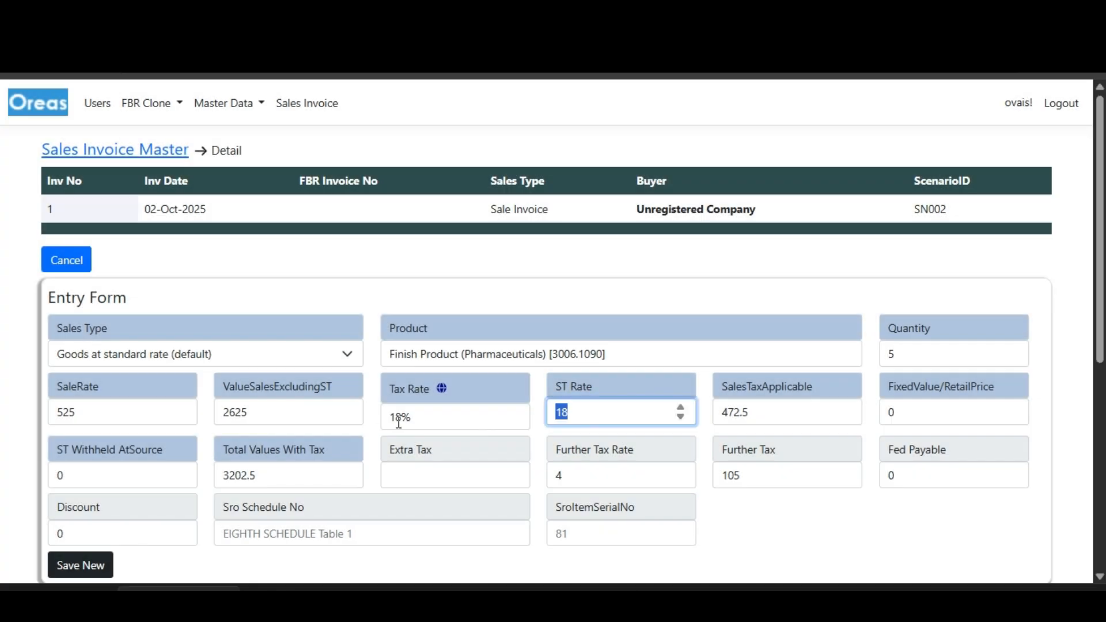
drag(271, 476, 218, 478)
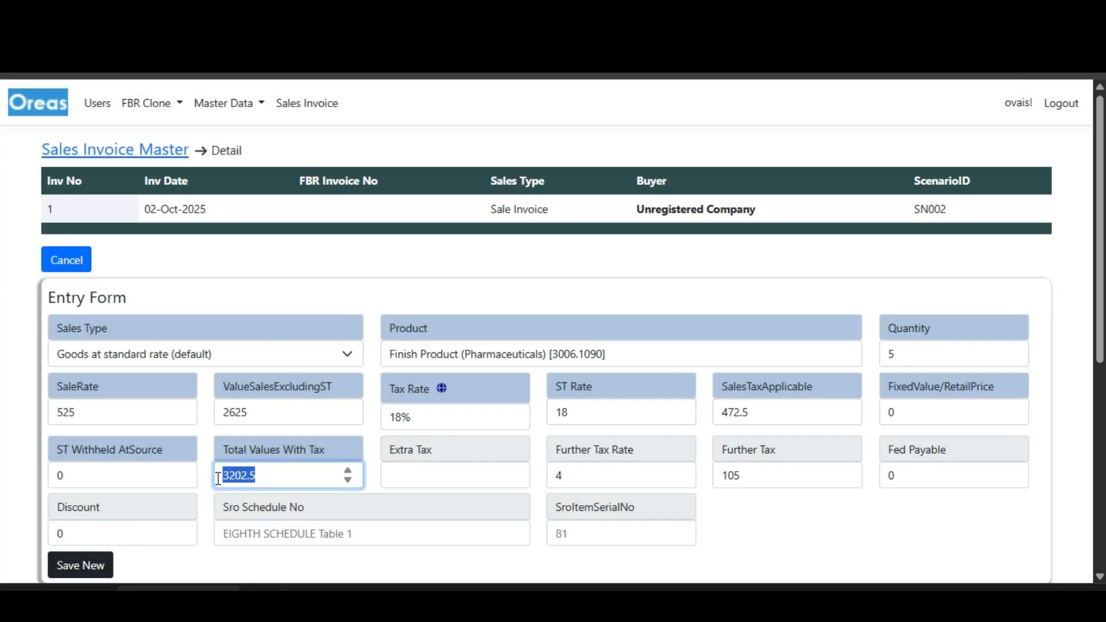
click(84, 568)
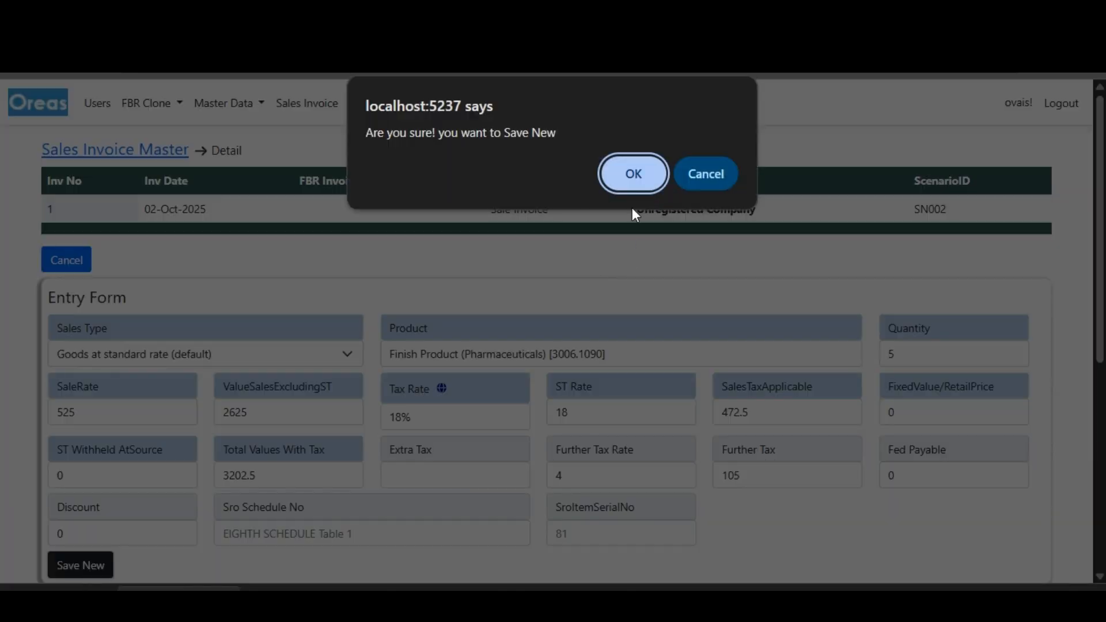
click(707, 174)
click(593, 473)
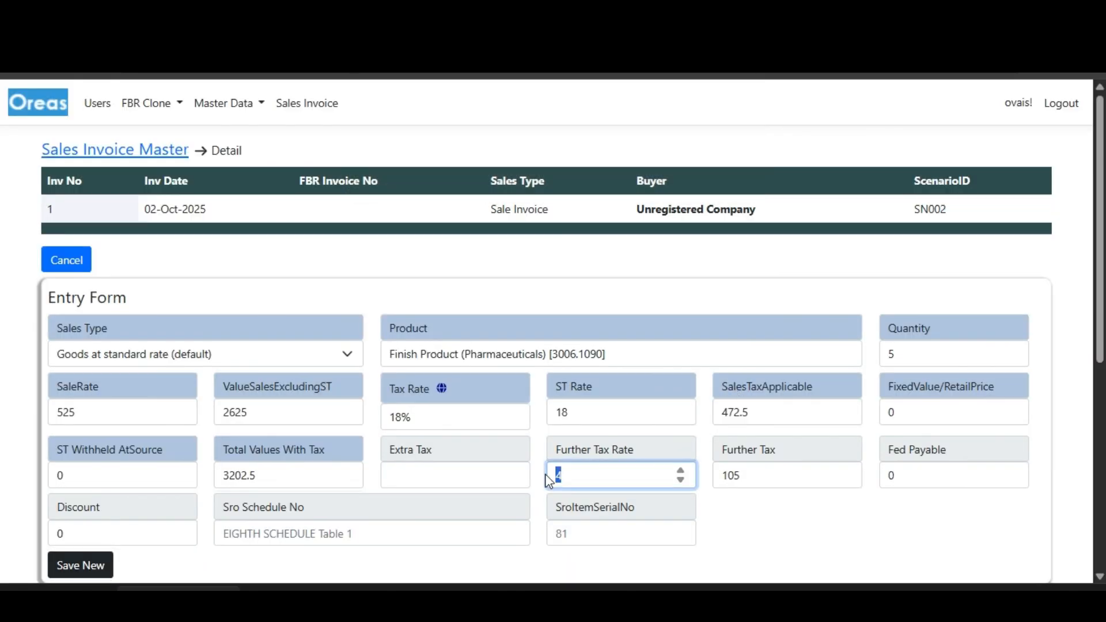
drag(634, 210, 777, 210)
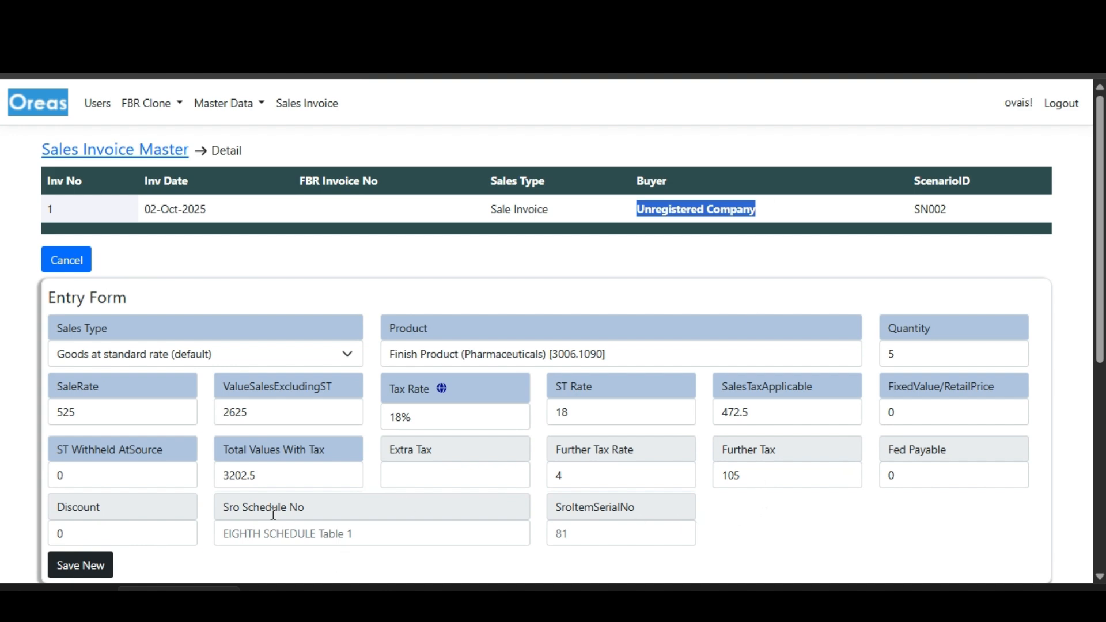
click(81, 566)
click(642, 175)
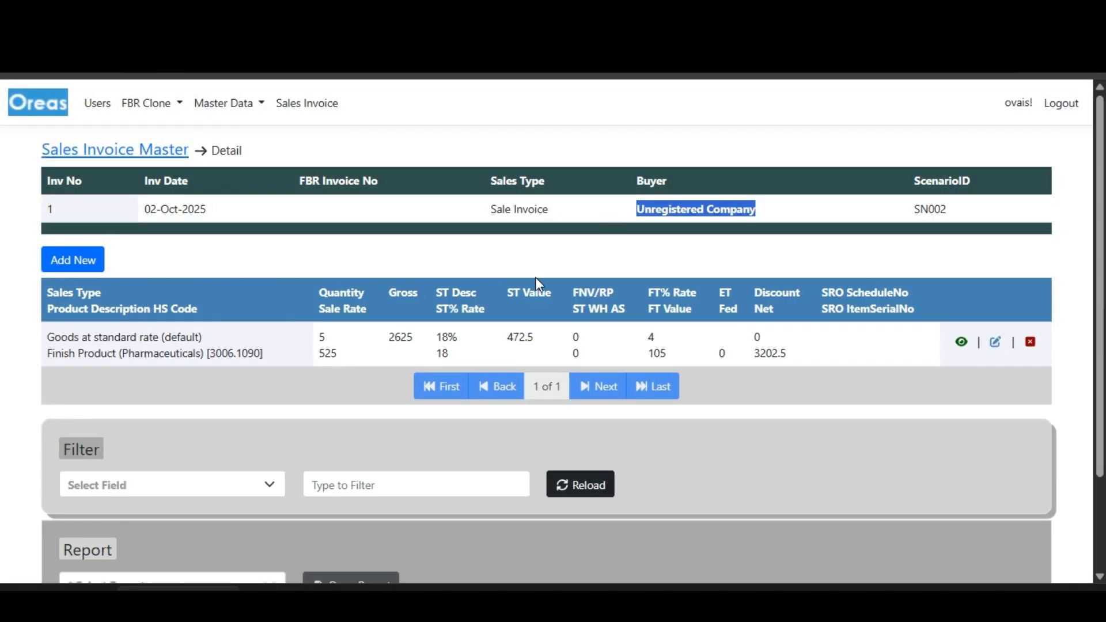
Return to the Sales Invoice Master list, review the SN002 invoice row and validate the invoice with FBR
click(128, 151)
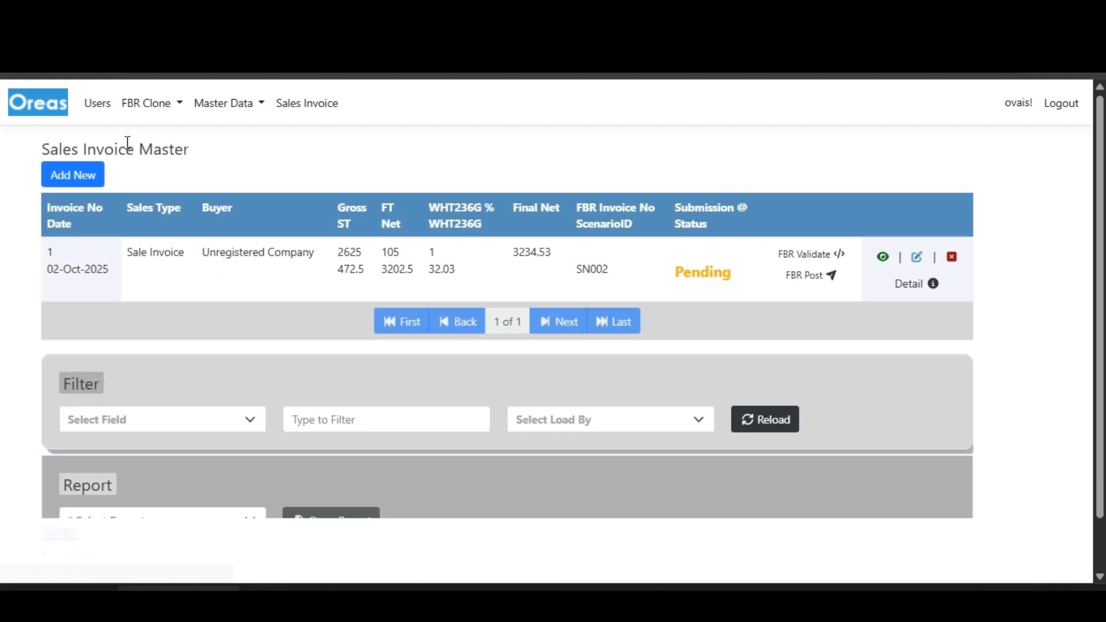
drag(150, 254, 680, 282)
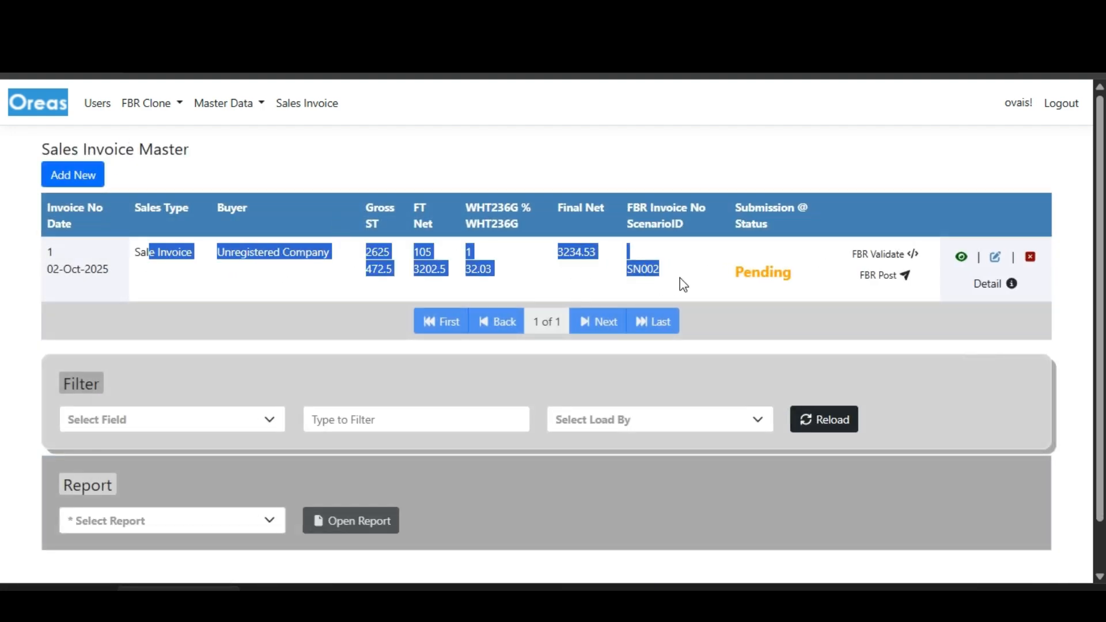
click(805, 321)
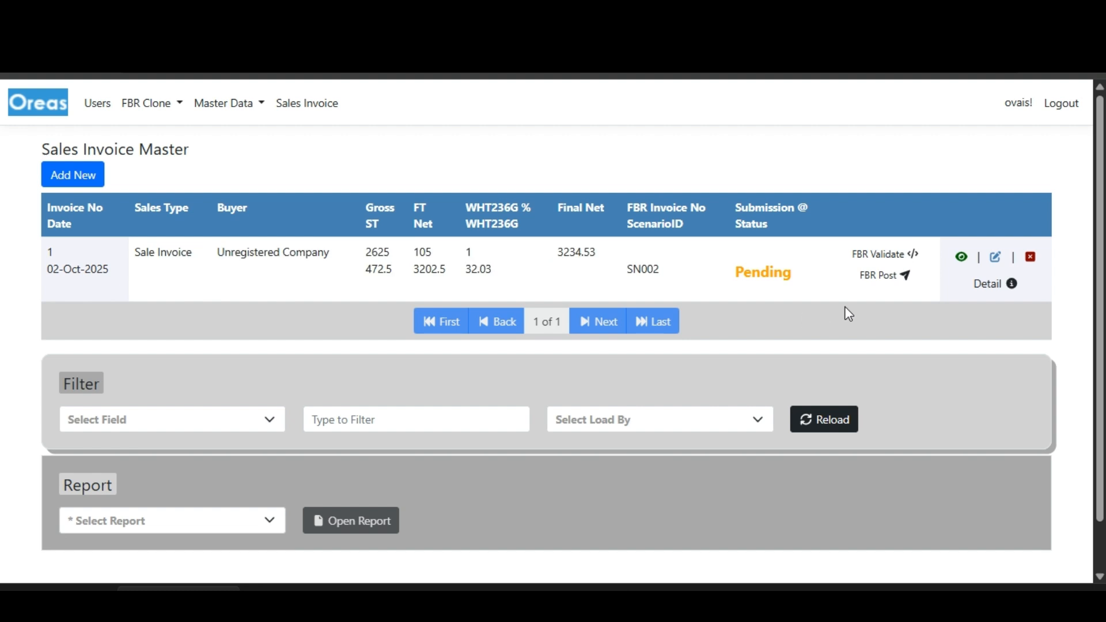
click(895, 258)
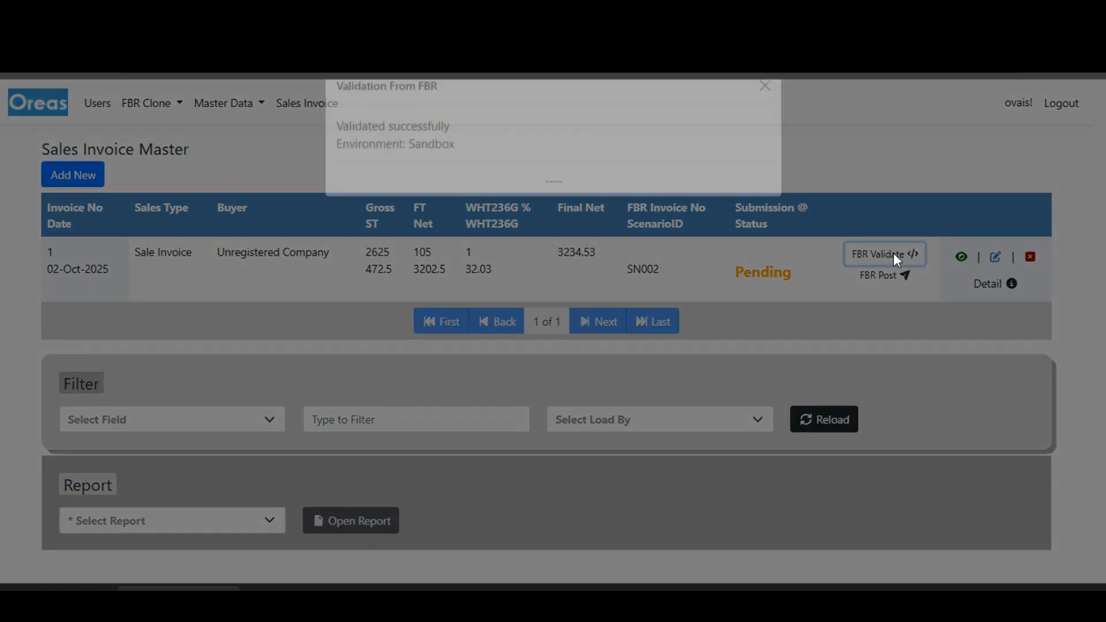
drag(341, 156, 452, 164)
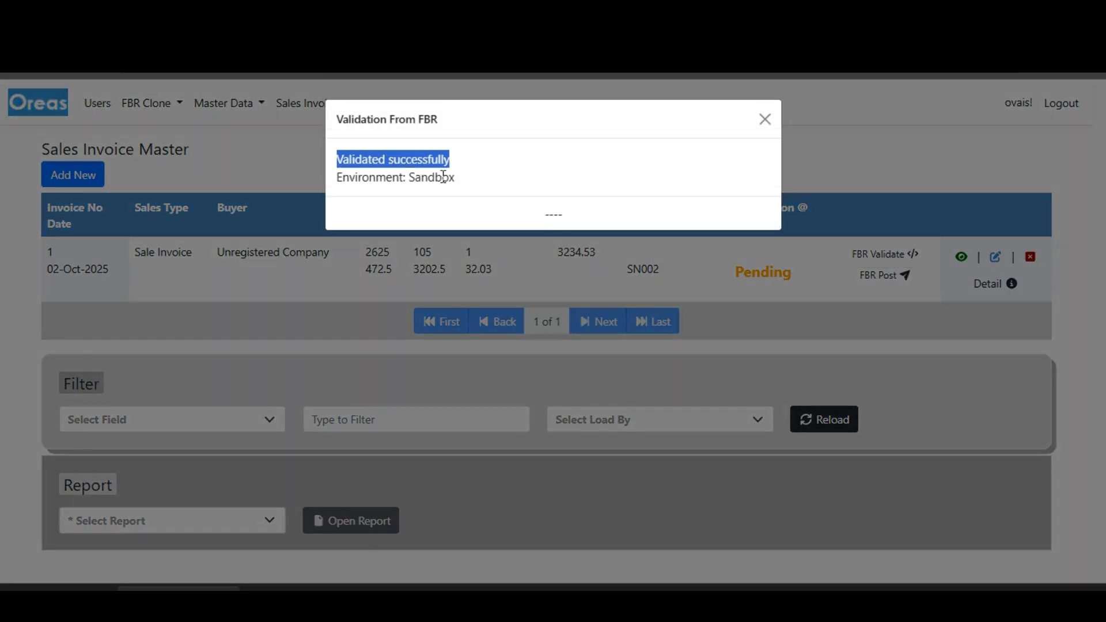
double_click(436, 180)
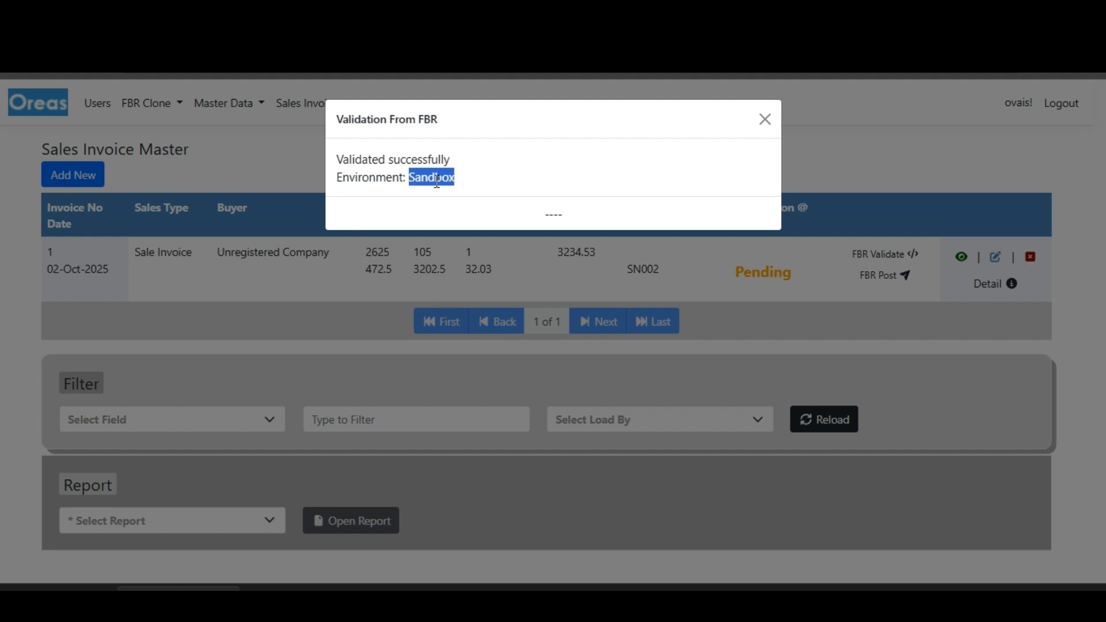
click(851, 325)
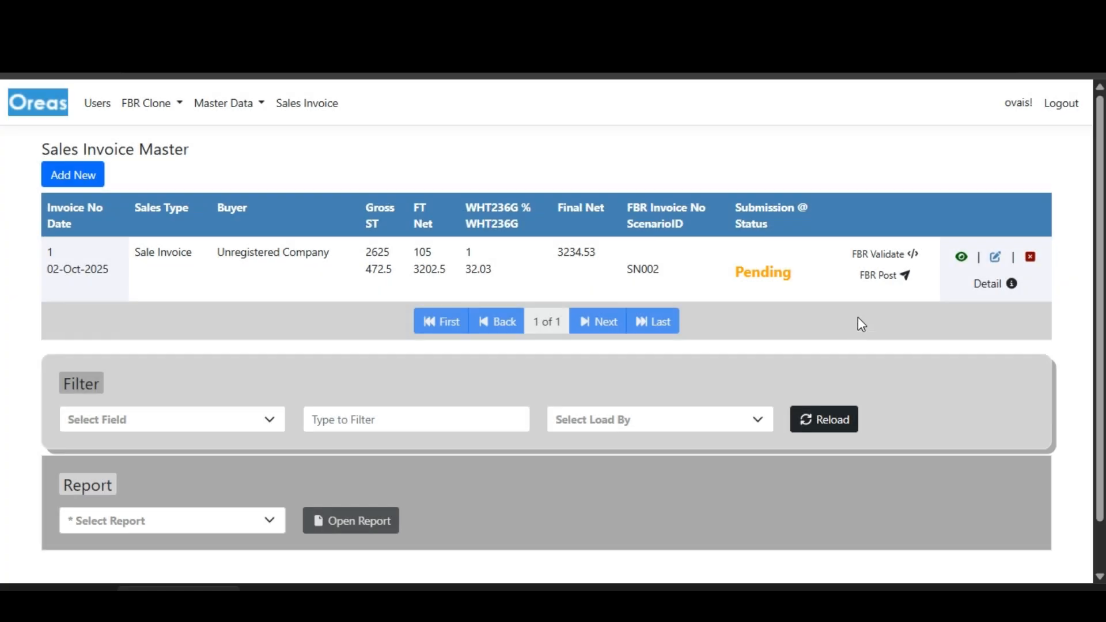
Post the SN002 invoice to FBR and check the assigned FBR invoice number
click(879, 277)
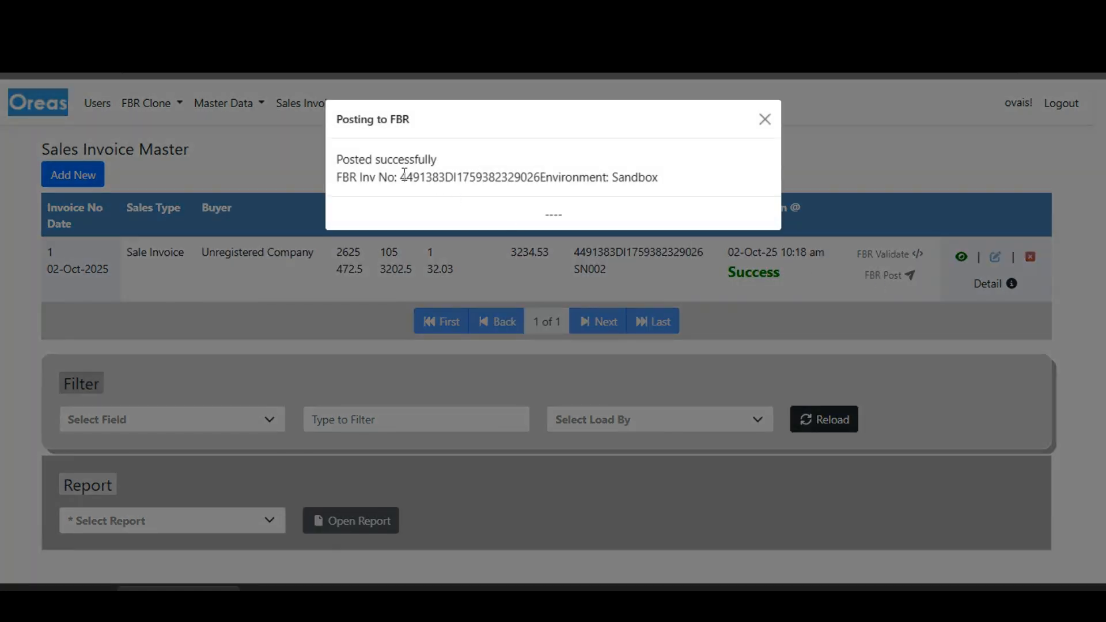
drag(405, 173, 542, 182)
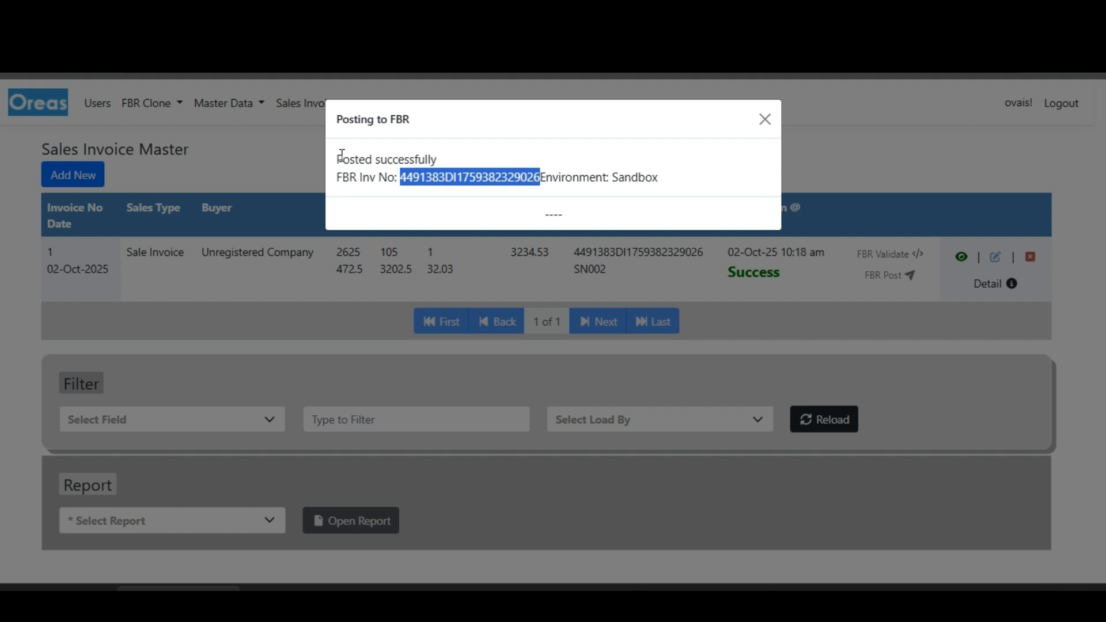
drag(341, 155, 447, 169)
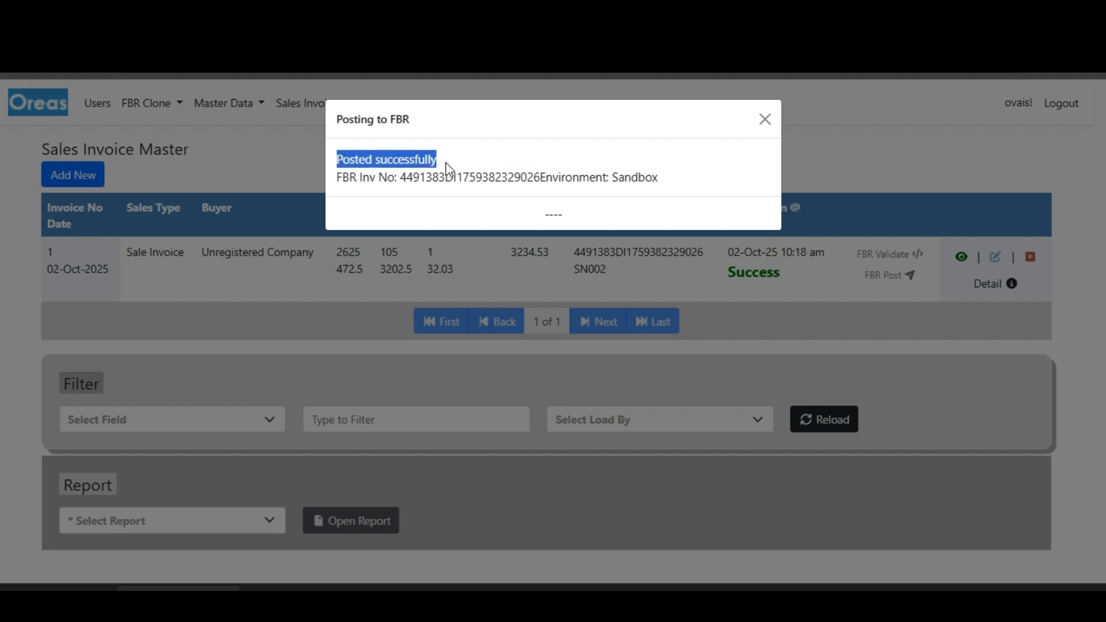
drag(405, 177, 536, 179)
click(453, 254)
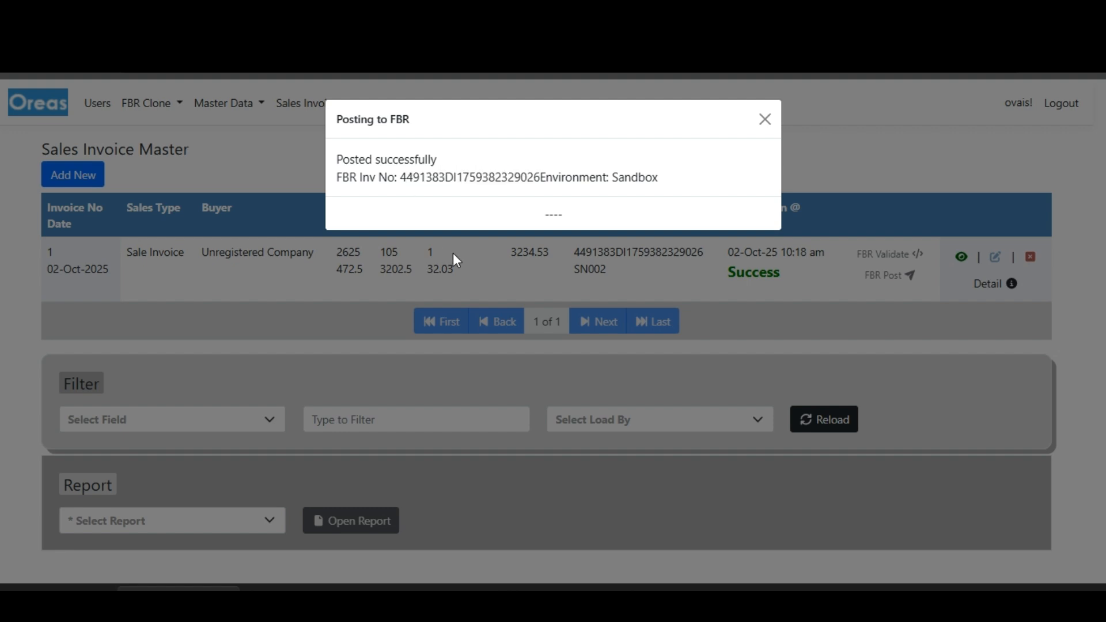
double_click(612, 254)
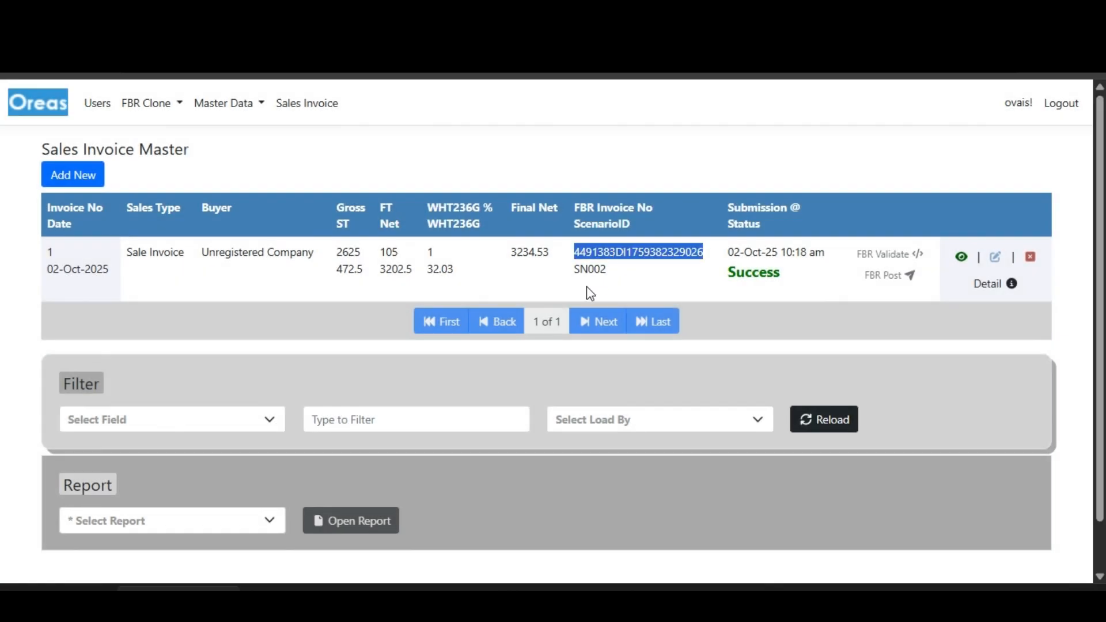
Open the posted invoice's details and generate its Invoice report in the Letter Head format
click(986, 286)
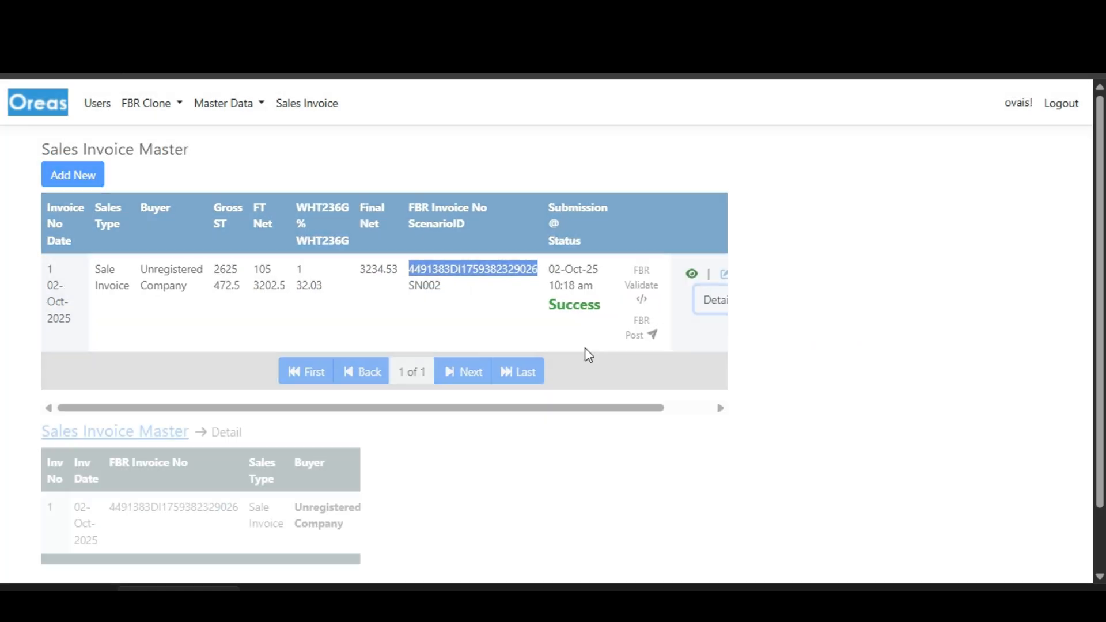
scroll(267, 444, down, 2)
click(192, 469)
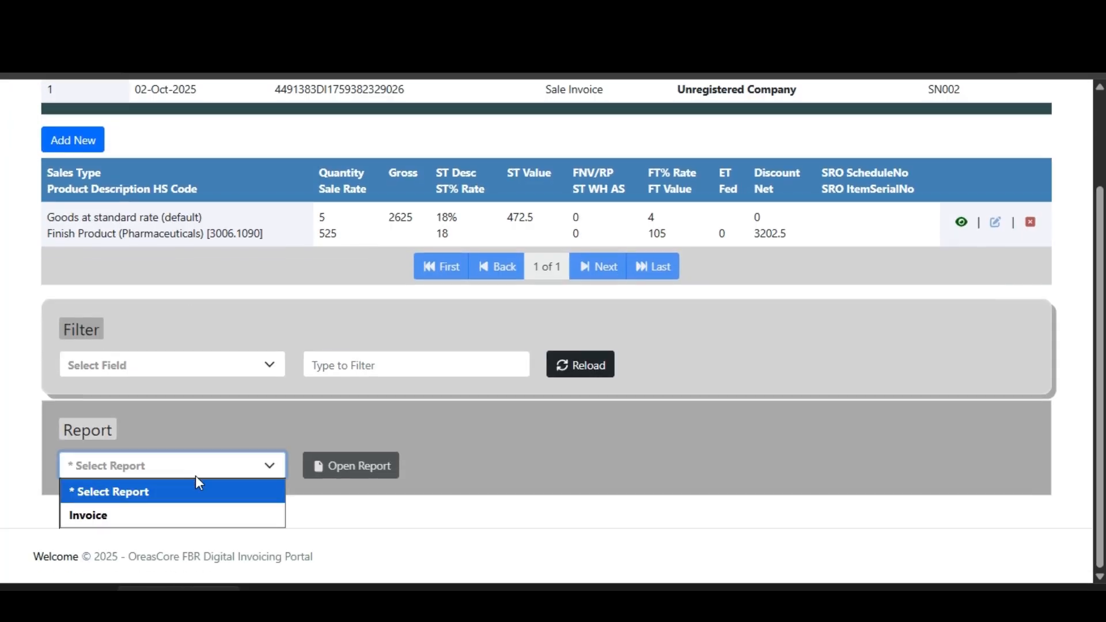
click(192, 513)
click(467, 469)
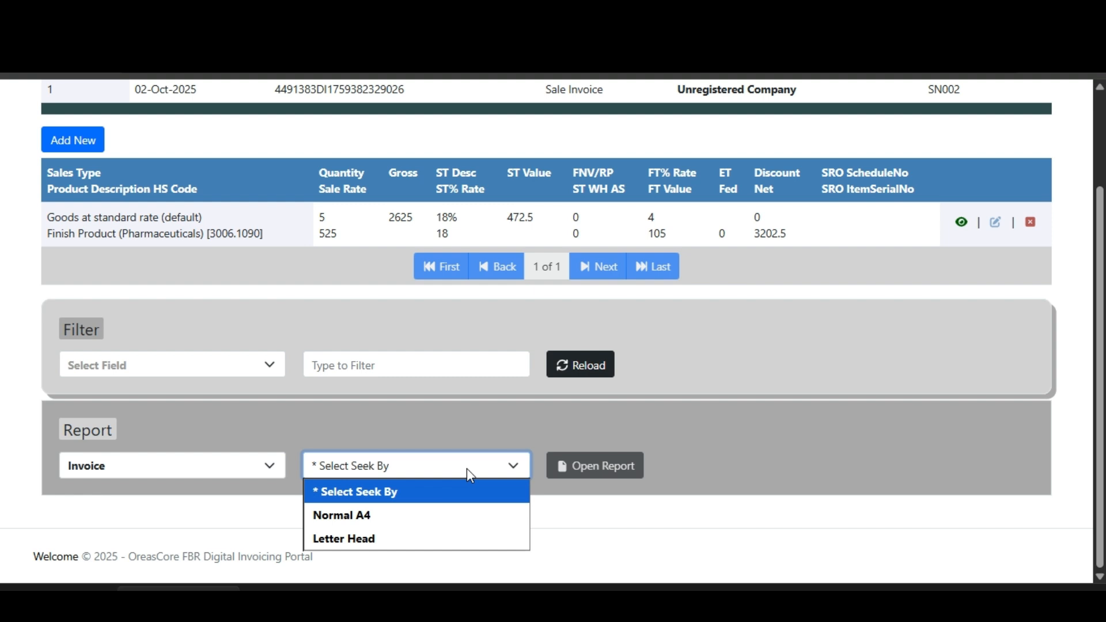
click(400, 538)
click(611, 466)
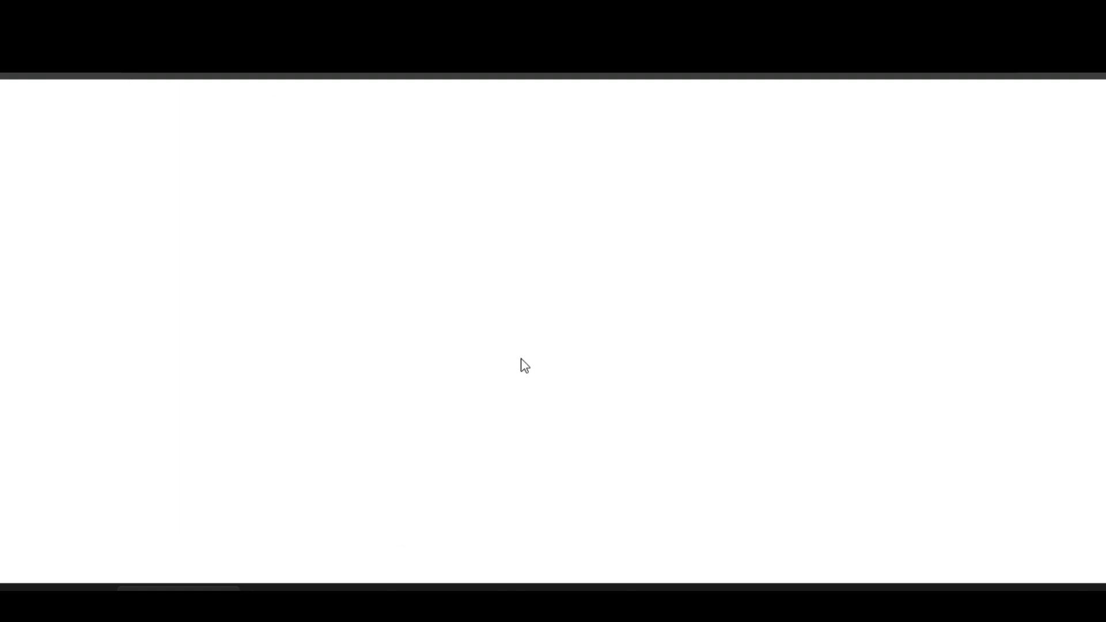
Examine the FBR Digital Sales Invoice report, including its FBR invoice number, line item, tax totals and signature area
scroll(516, 398, down, 5)
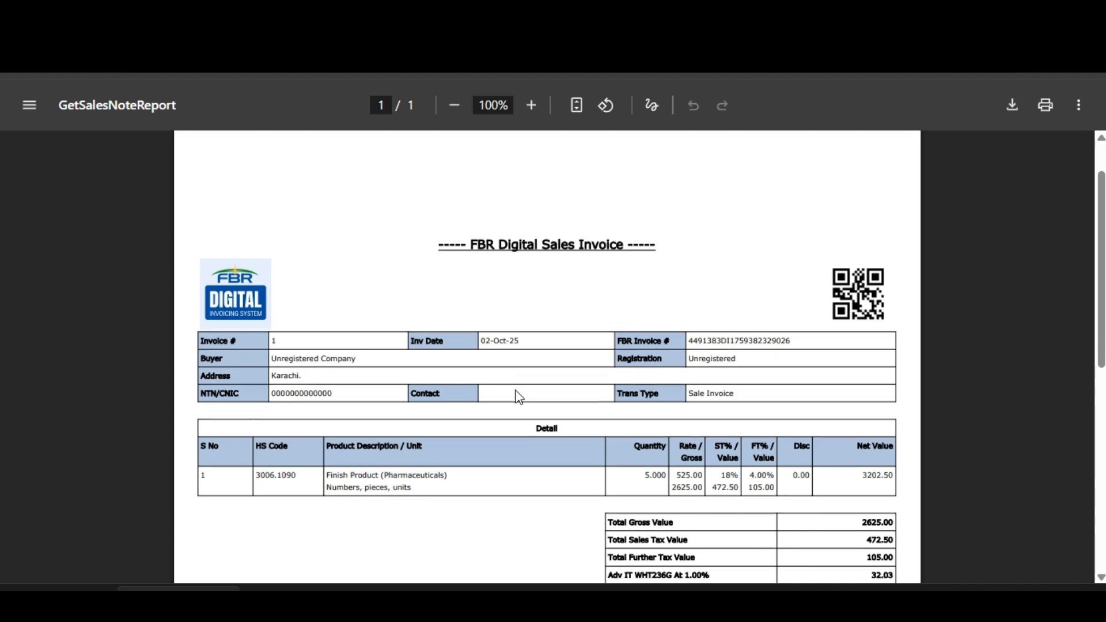
scroll(512, 406, down, 3)
scroll(497, 346, up, 10)
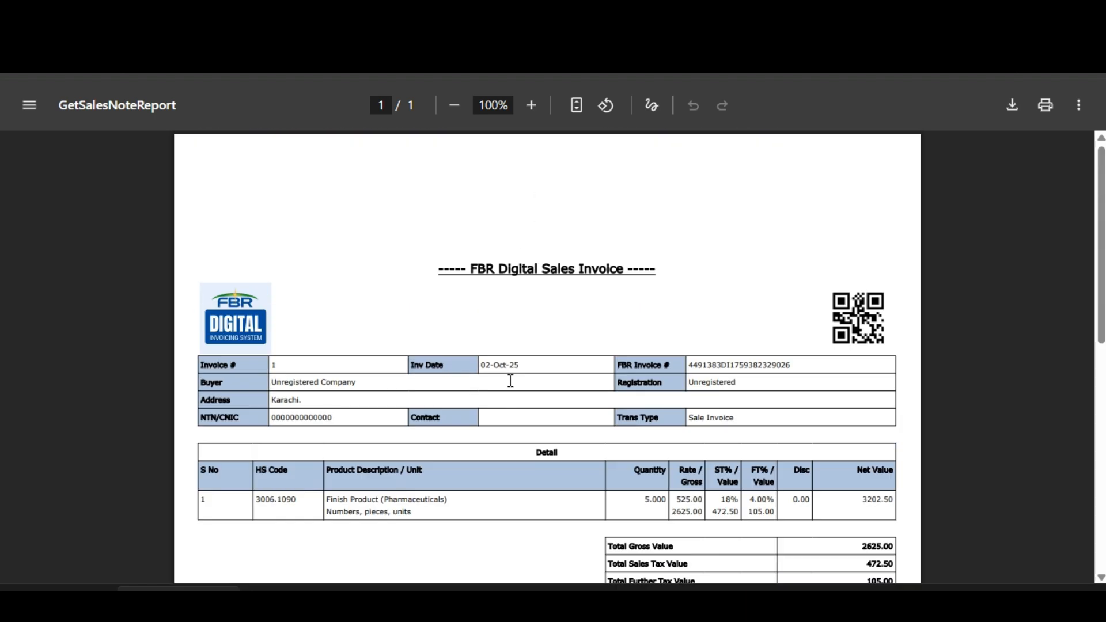
scroll(509, 380, down, 10)
scroll(501, 424, up, 10)
double_click(752, 365)
scroll(691, 395, down, 8)
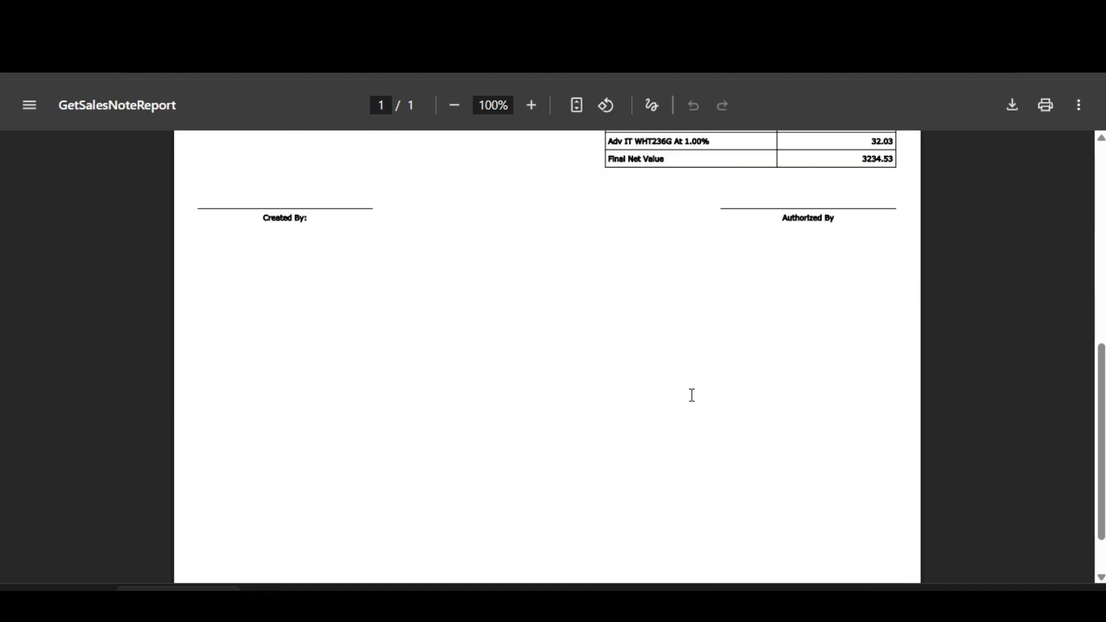
scroll(691, 395, up, 6)
Switch back to the invoicing portal and check the posted invoice's FBR number and scenario in the Sales Invoice Master list
click(199, 23)
scroll(200, 265, up, 3)
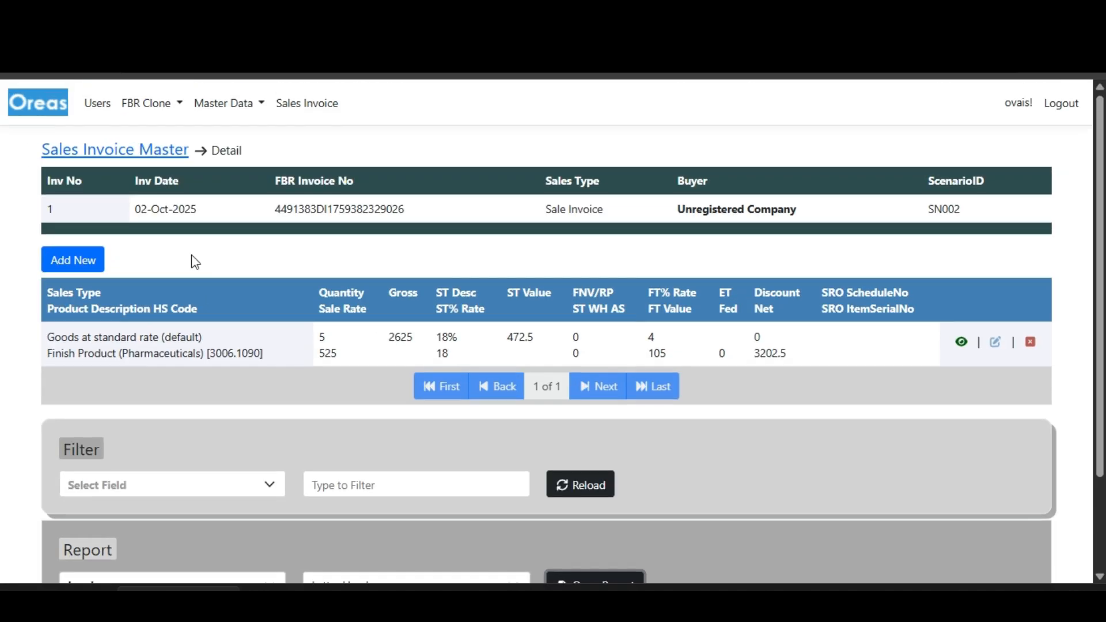
click(68, 155)
drag(574, 254, 712, 267)
click(552, 290)
Switch to IRIS and check scenario SN002 in the scenario details and sandbox invoice list, and view the pending scenarios
click(185, 26)
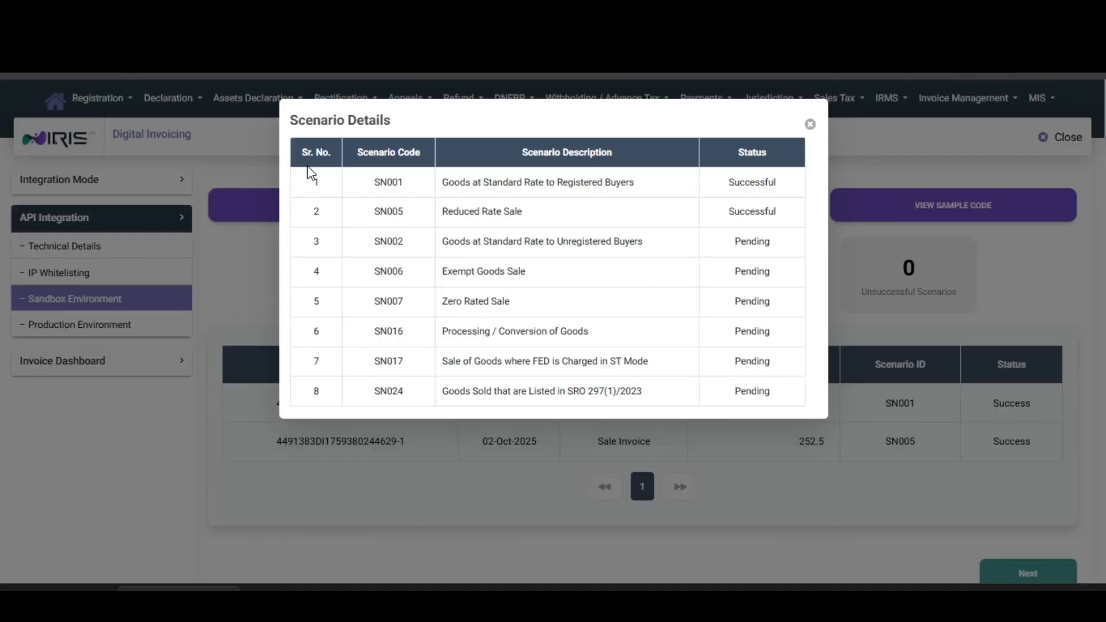
double_click(380, 242)
click(810, 125)
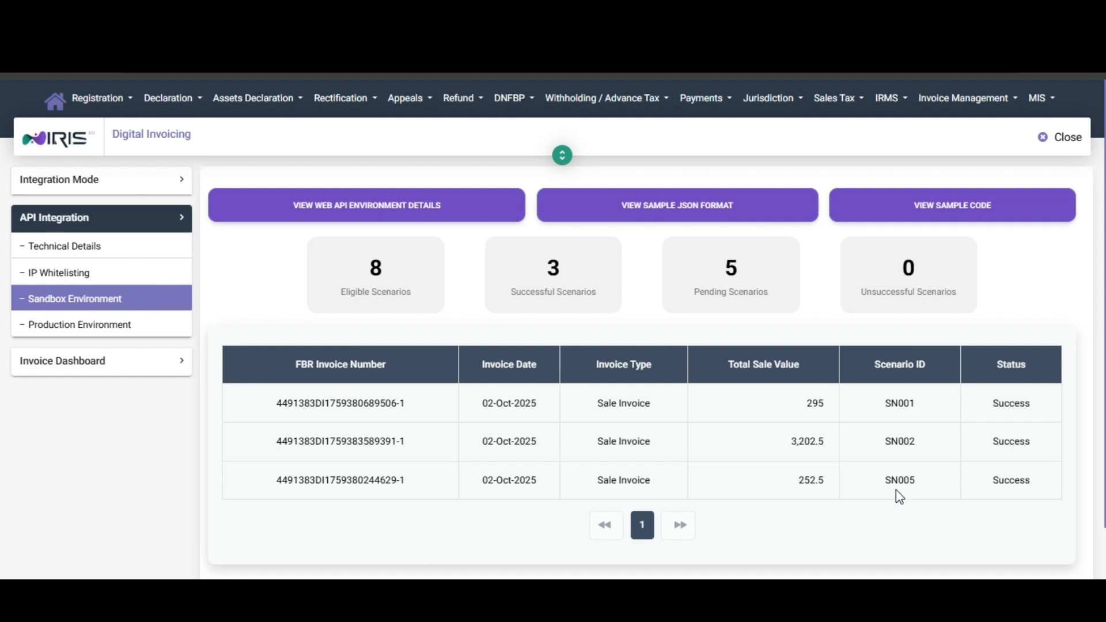
double_click(902, 449)
click(750, 289)
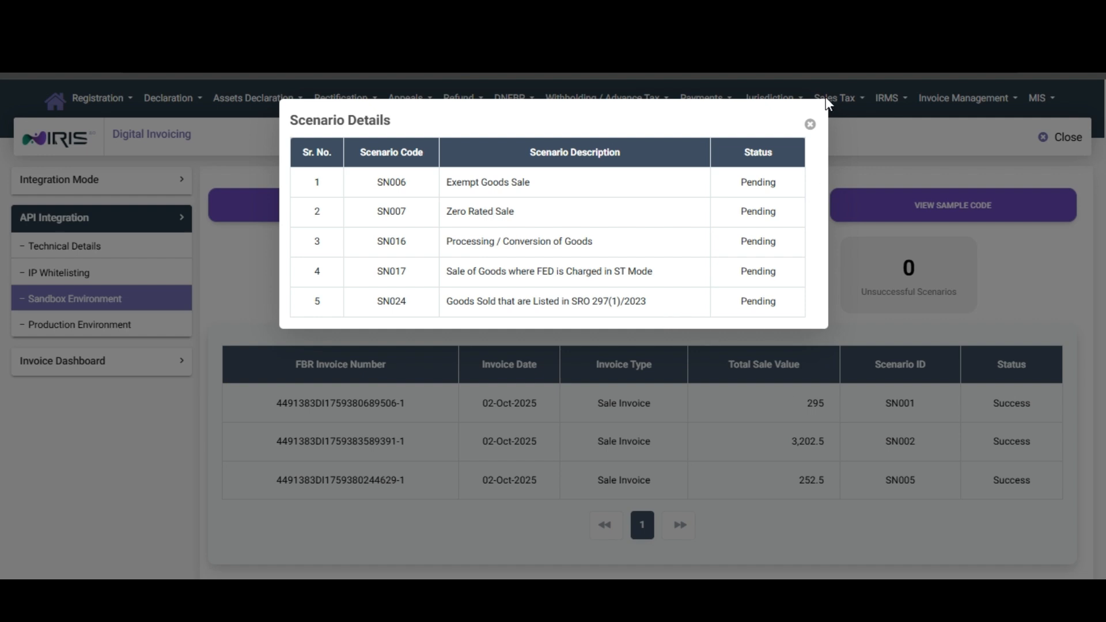
click(811, 127)
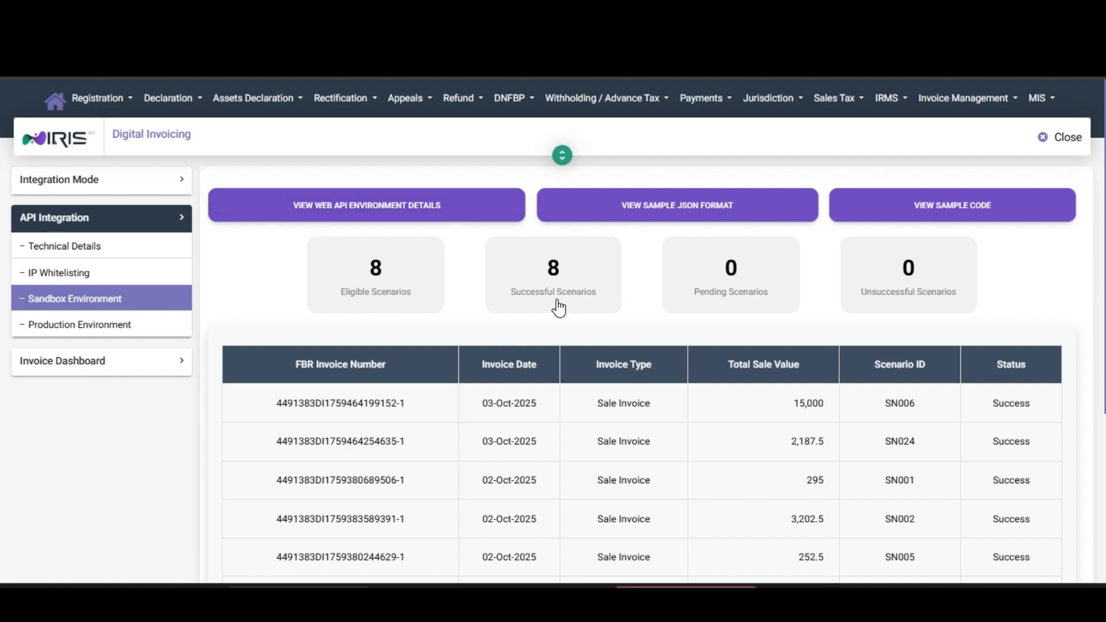
Check the statuses of all eligible sandbox scenarios and open the Production Environment section under API Integration
click(397, 307)
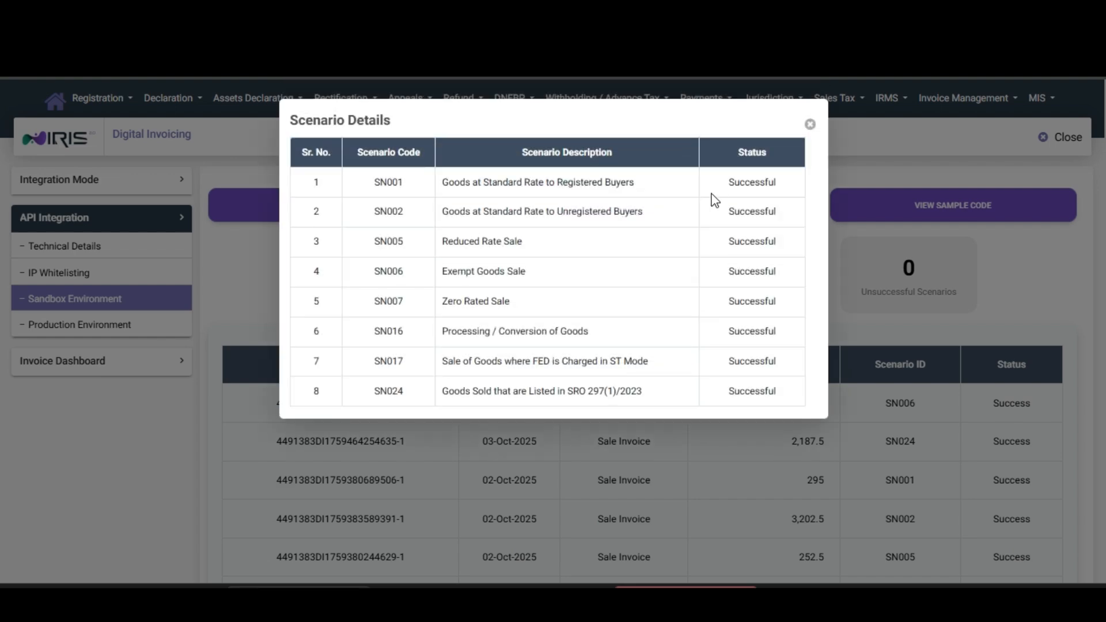
drag(735, 183, 768, 184)
click(763, 328)
click(811, 125)
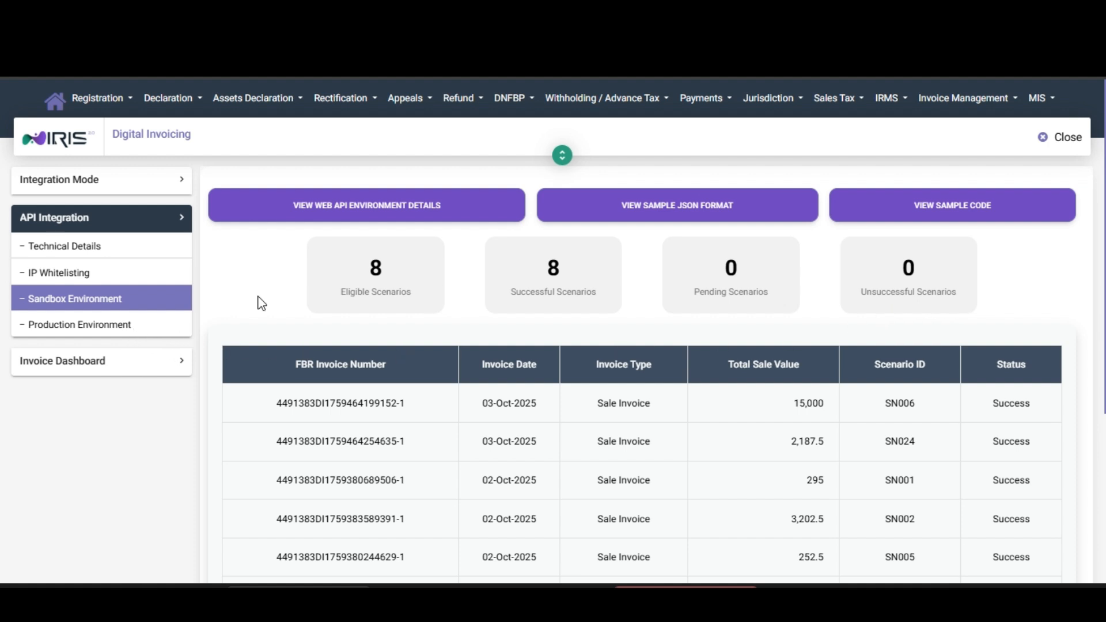
click(90, 328)
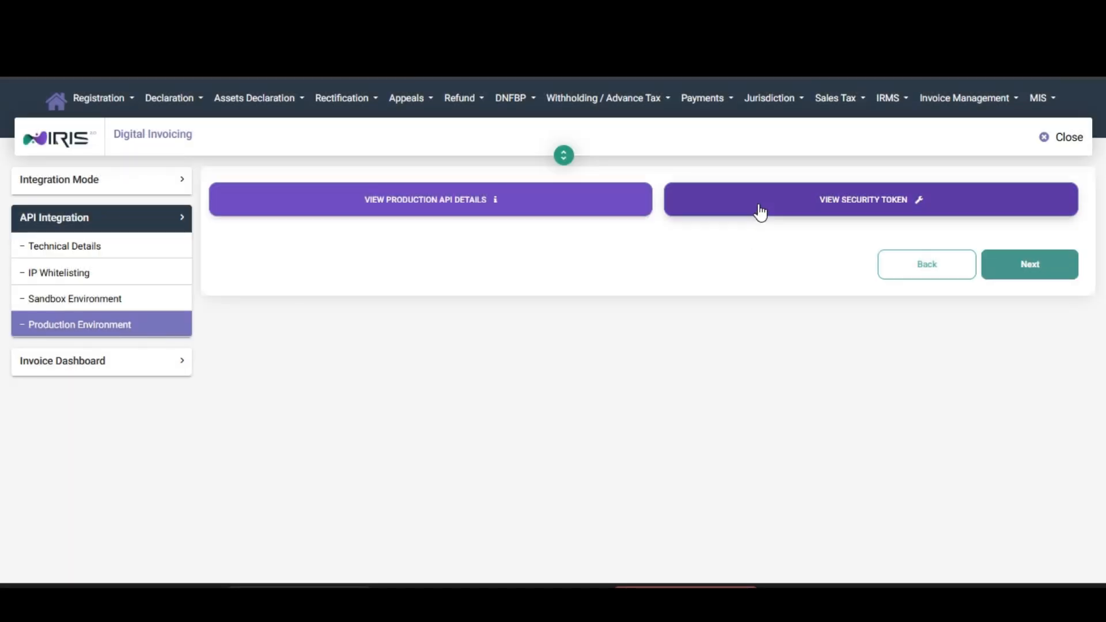